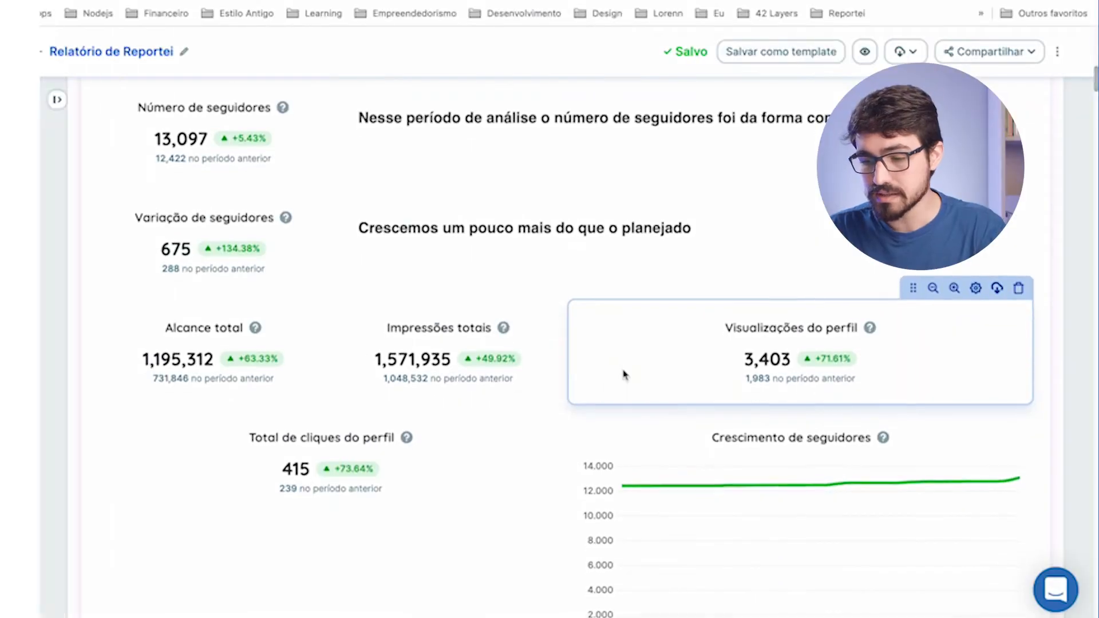
- Add a manual number metric to the start of the Facebook section and title it "Stories de Facebook"
scroll(623, 374, down, 15)
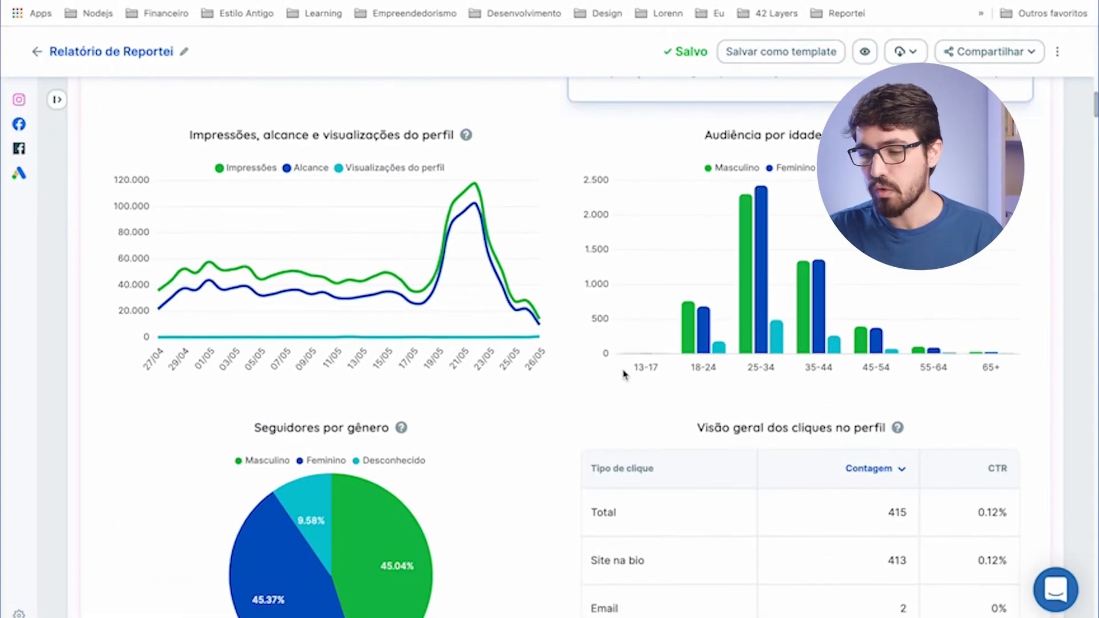
scroll(623, 373, down, 20)
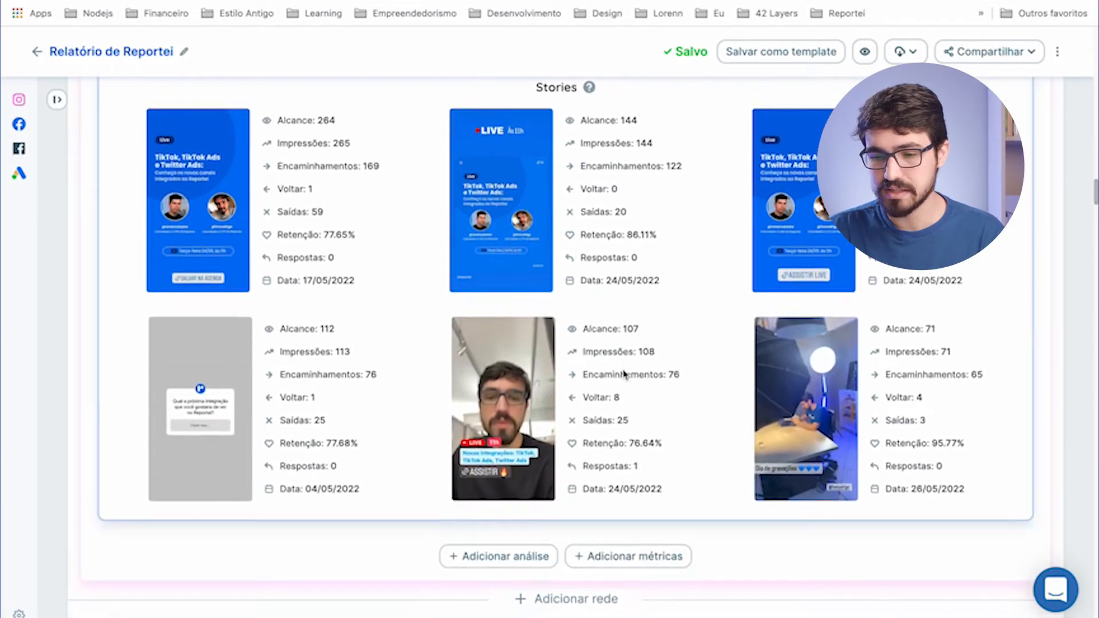
scroll(623, 373, down, 5)
scroll(623, 373, up, 1)
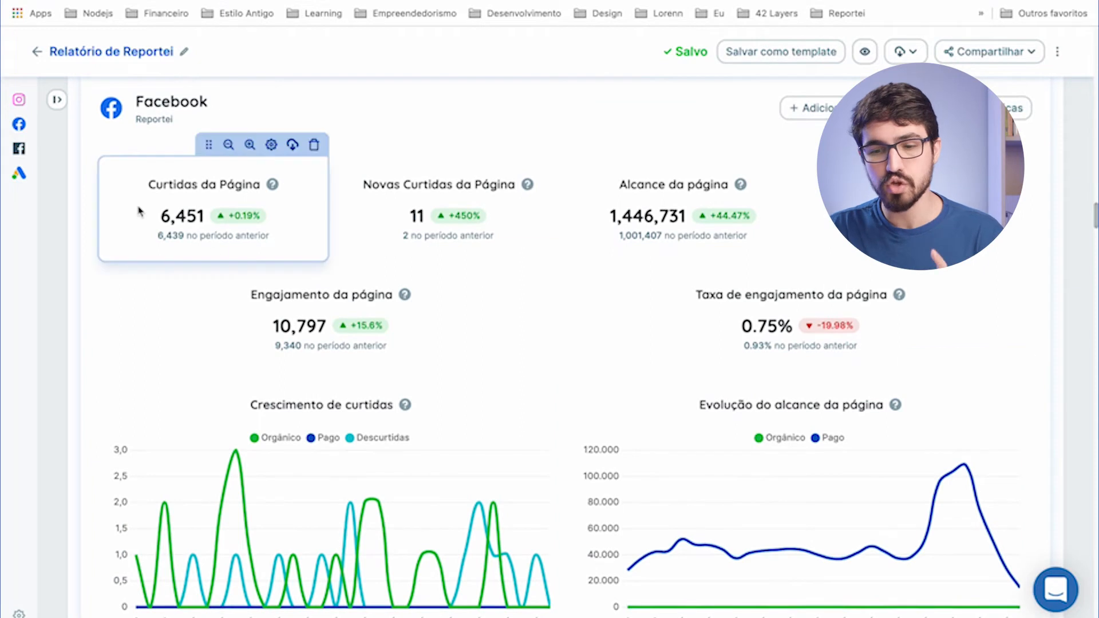
click(22, 125)
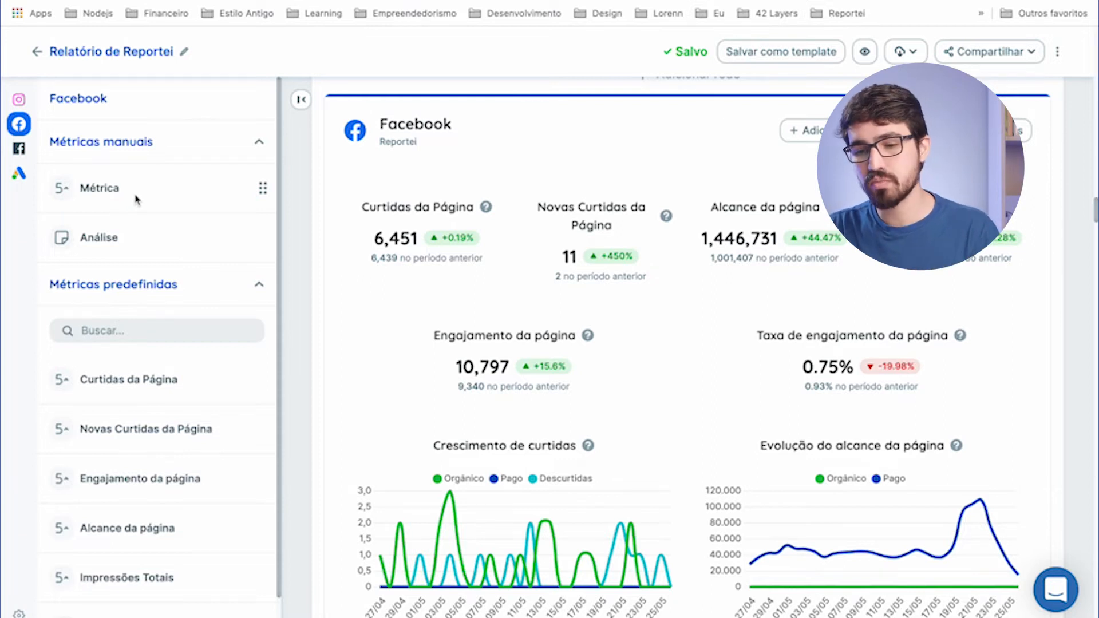
drag(131, 192, 385, 211)
click(142, 166)
text(Stories de Facebook)
key(Tab)
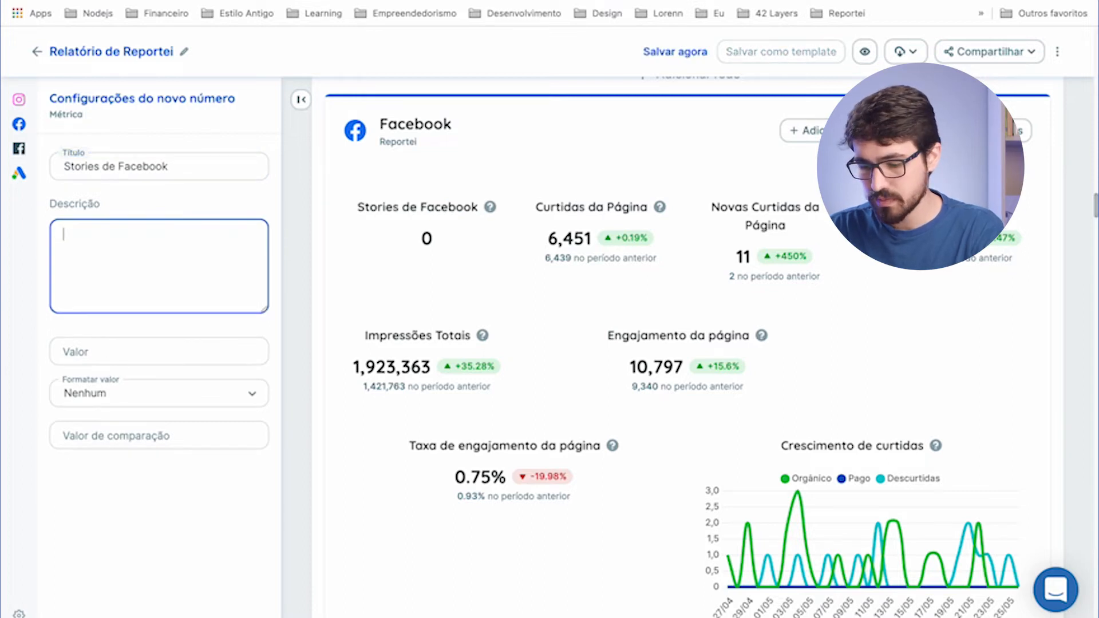
- Enter the description "Explicar o que a métrica faz" for the Stories de Facebook metric and check its help tooltip
text(Explicar o que )
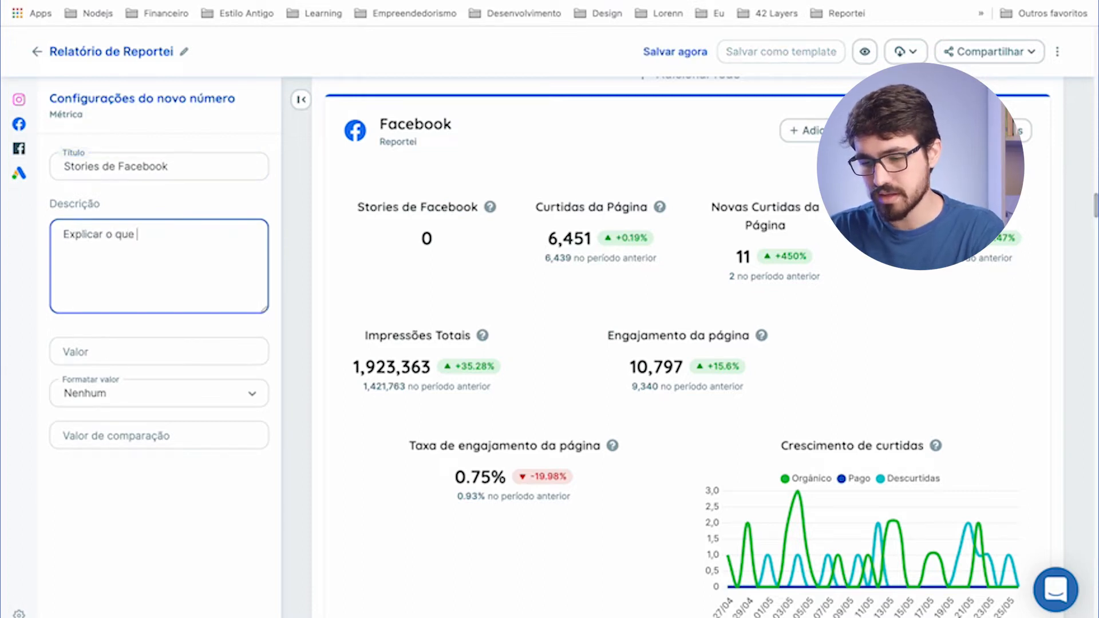
text(meétrica faz)
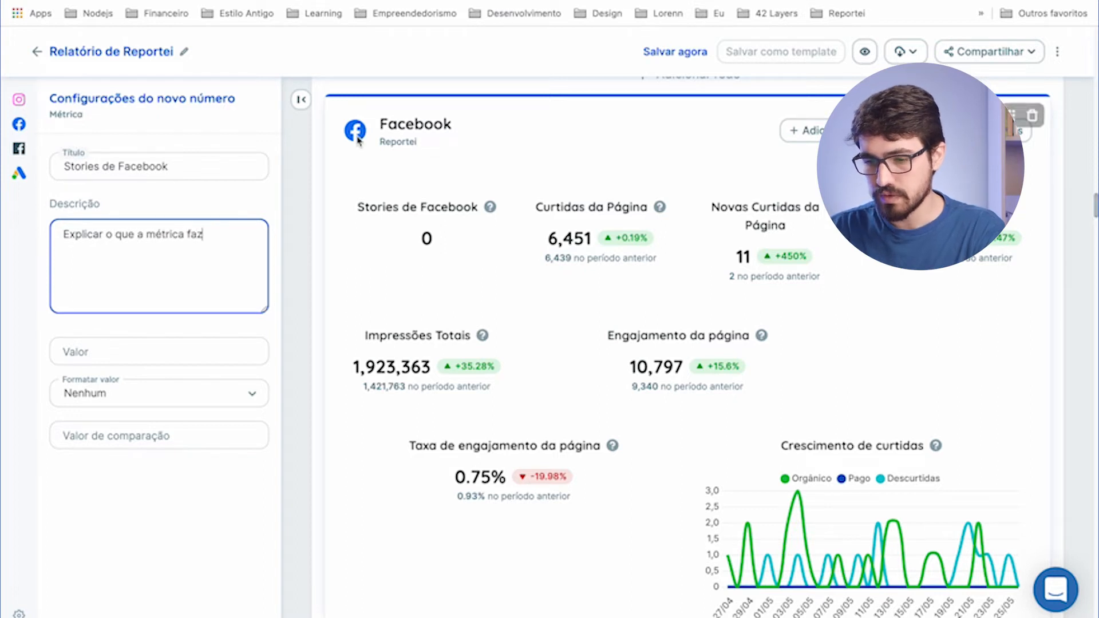
click(492, 215)
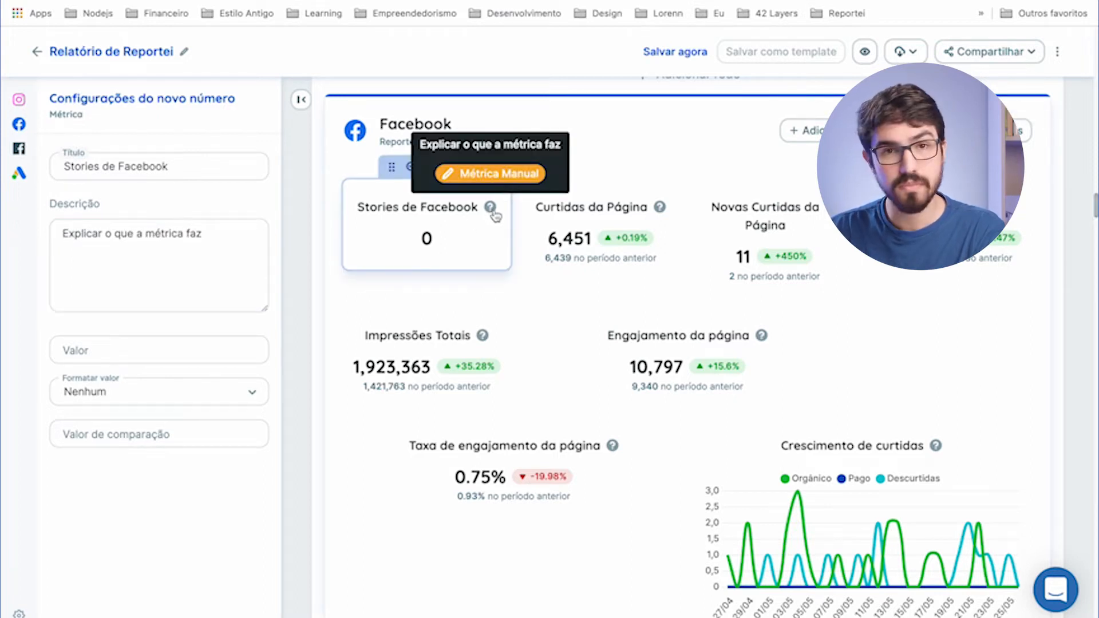
- Set the Stories de Facebook metric's value to 6 without a number format and its comparison value to 2
click(136, 343)
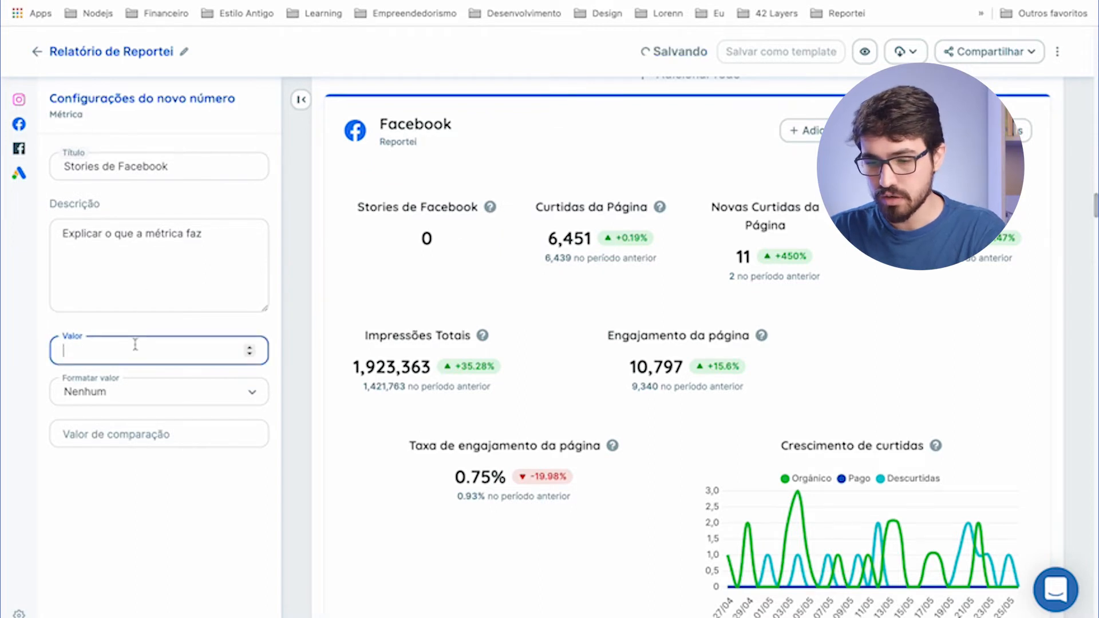
text(6)
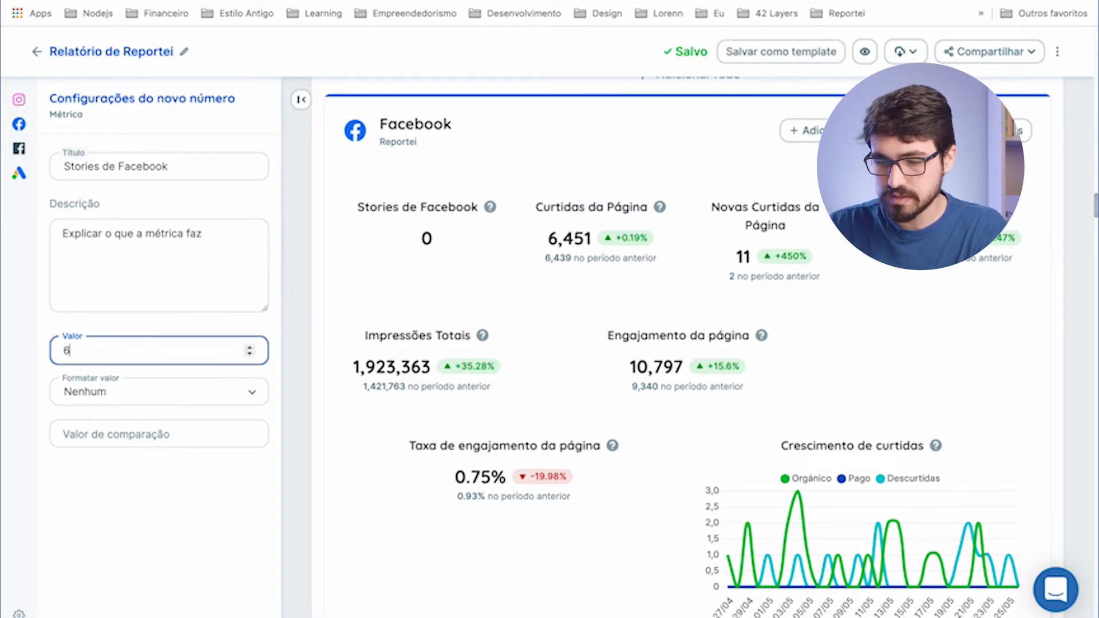
click(136, 392)
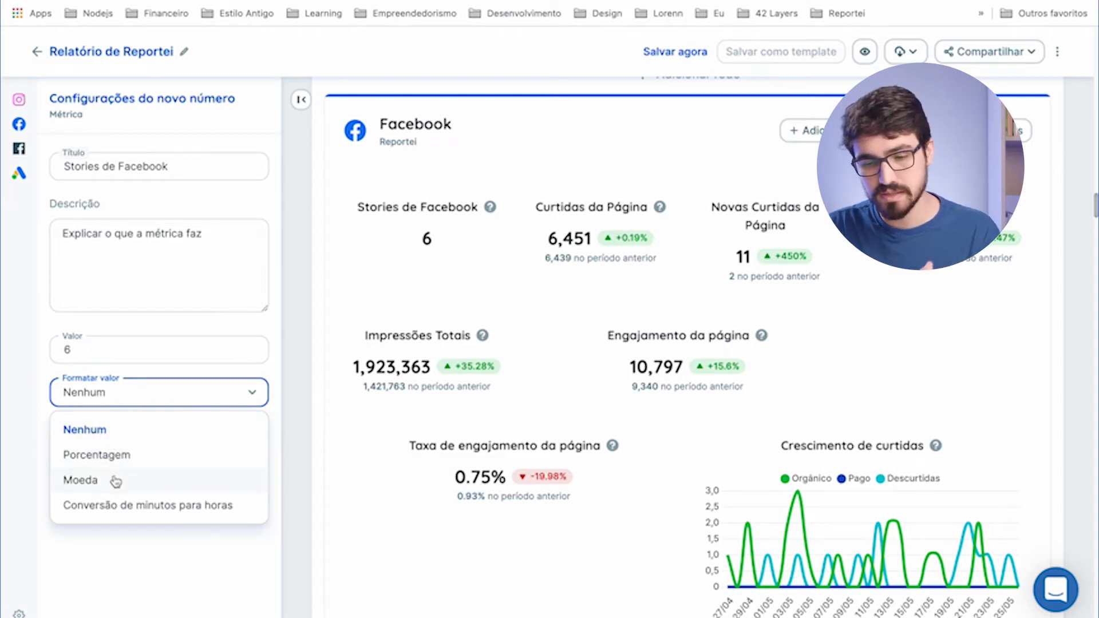
click(118, 551)
click(132, 436)
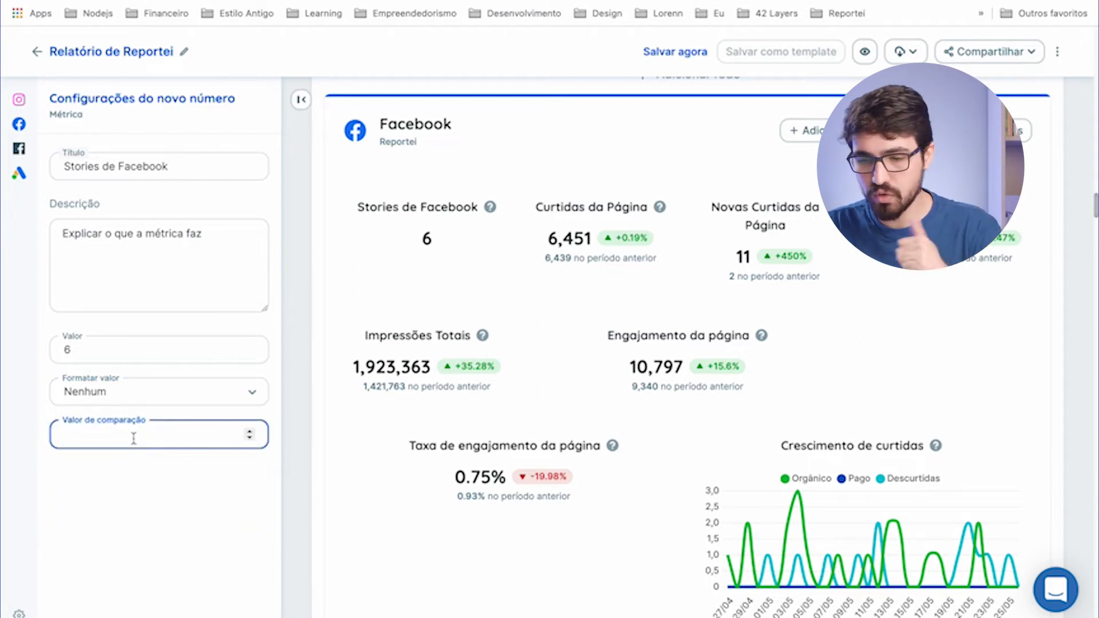
text(2)
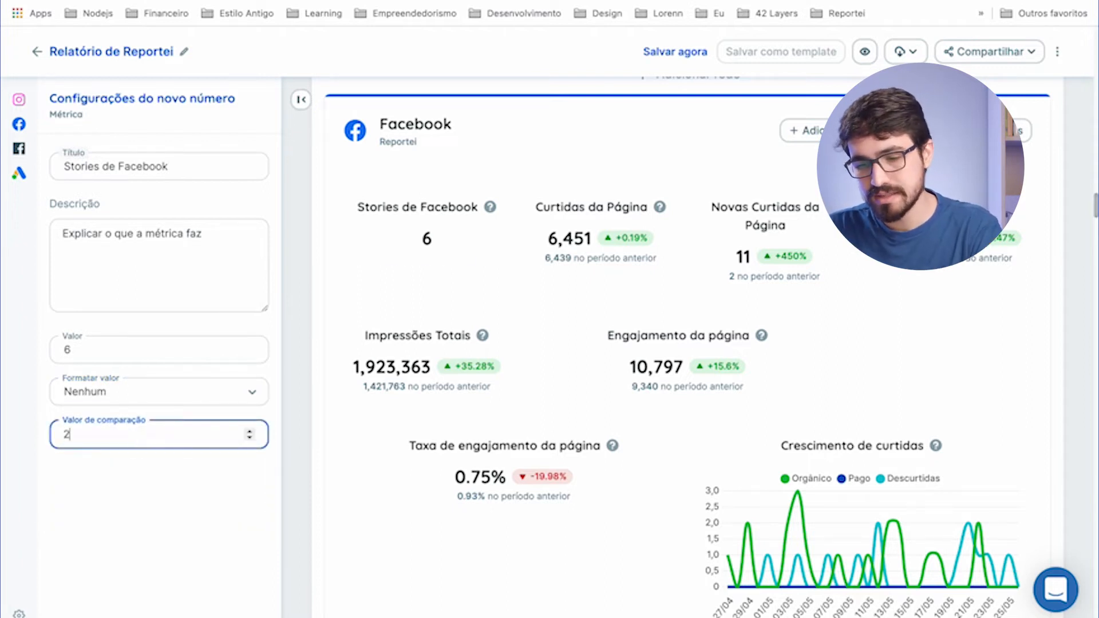
click(126, 577)
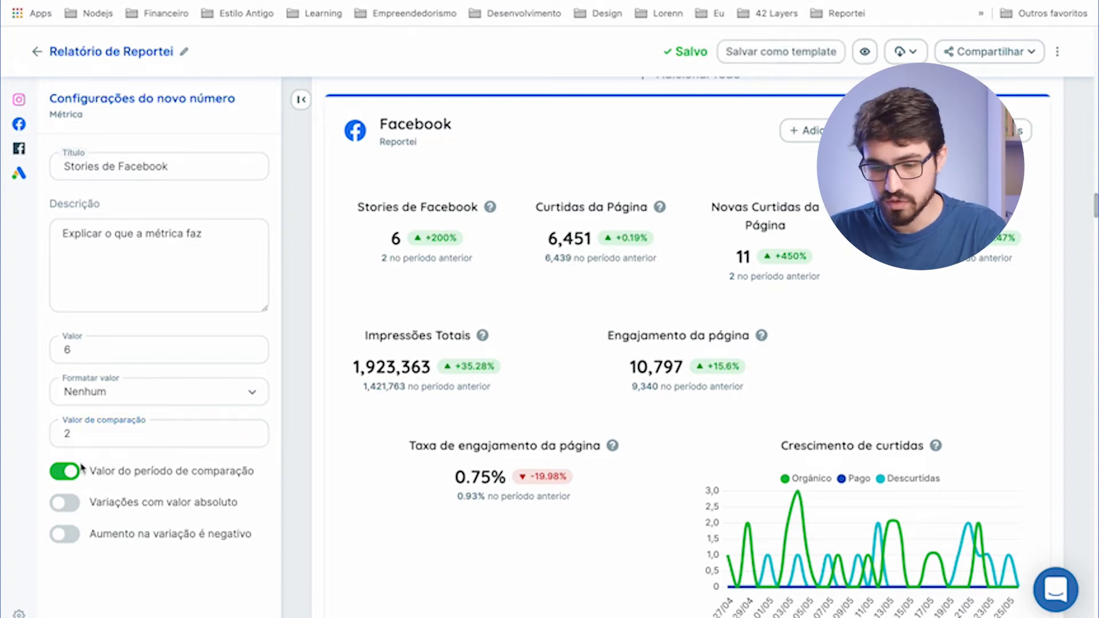
- Try the comparison-period value, absolute variation and negative increase options on the Stories de Facebook metric, restoring each one
mouse_move(479, 333)
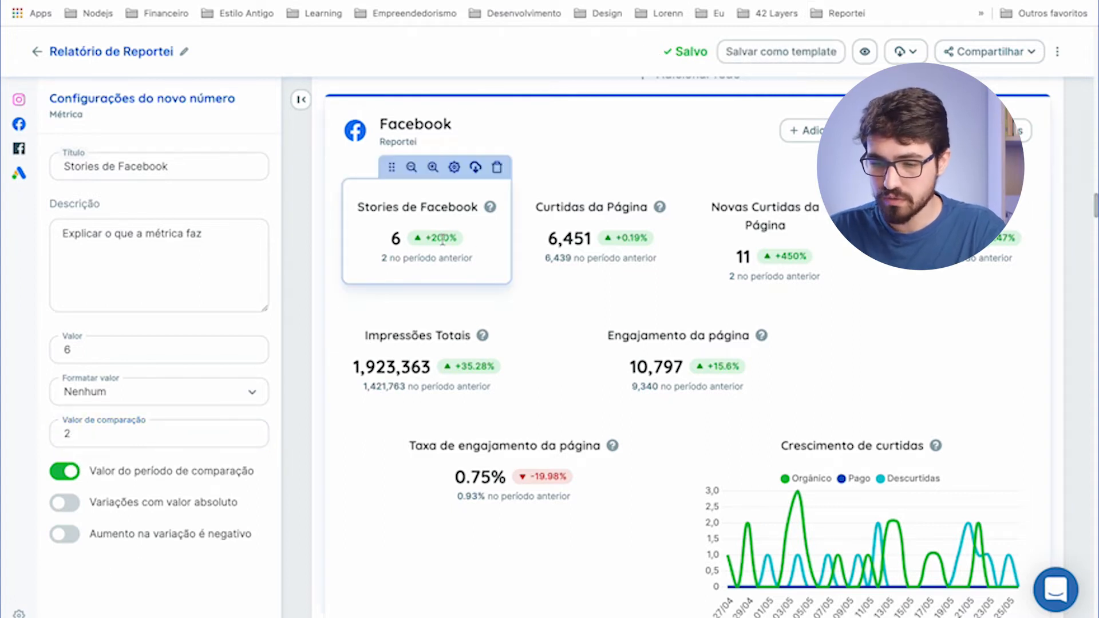
click(64, 479)
click(64, 483)
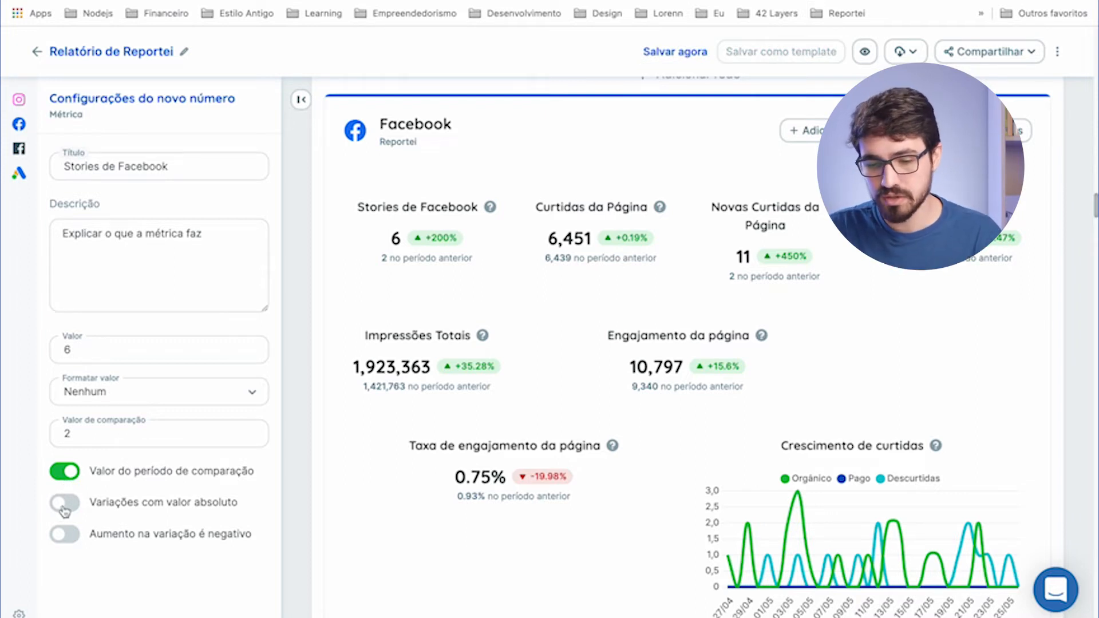
click(65, 503)
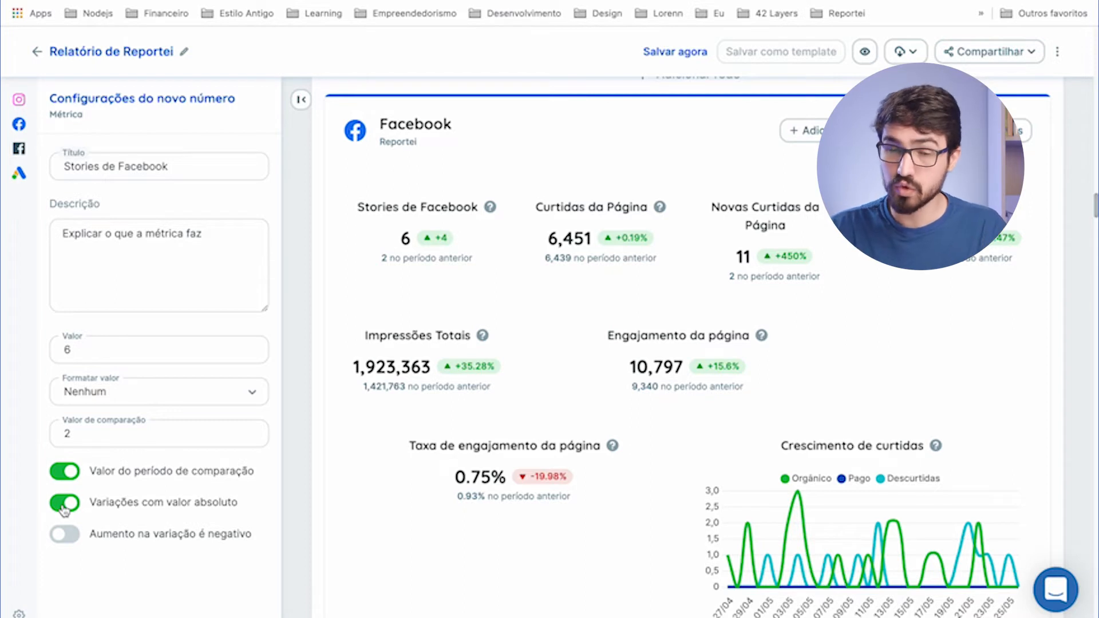
click(64, 507)
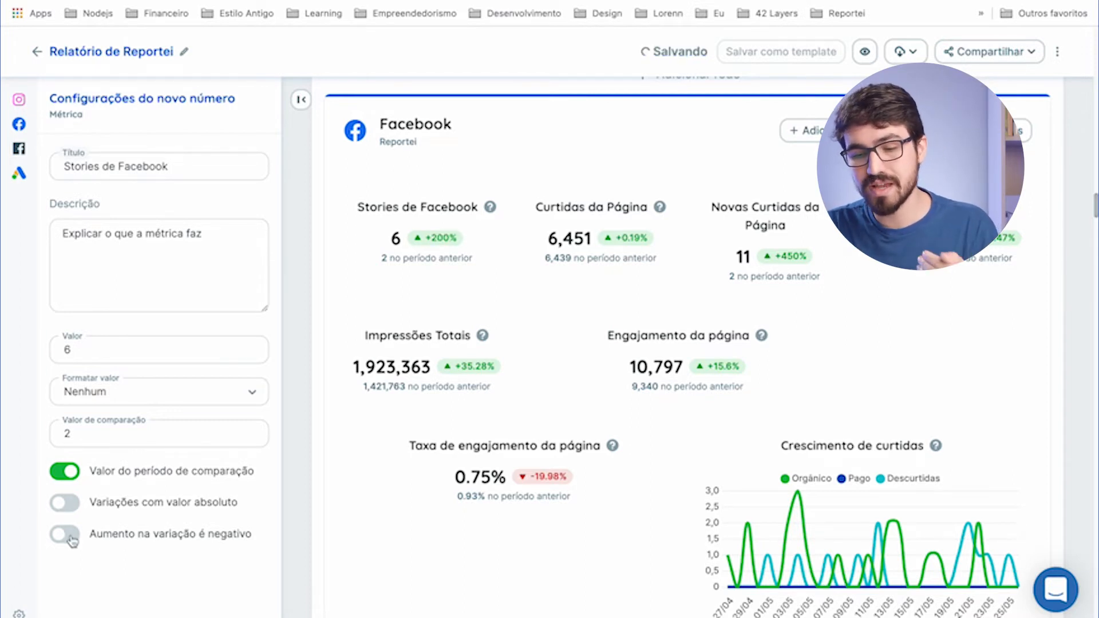
click(71, 538)
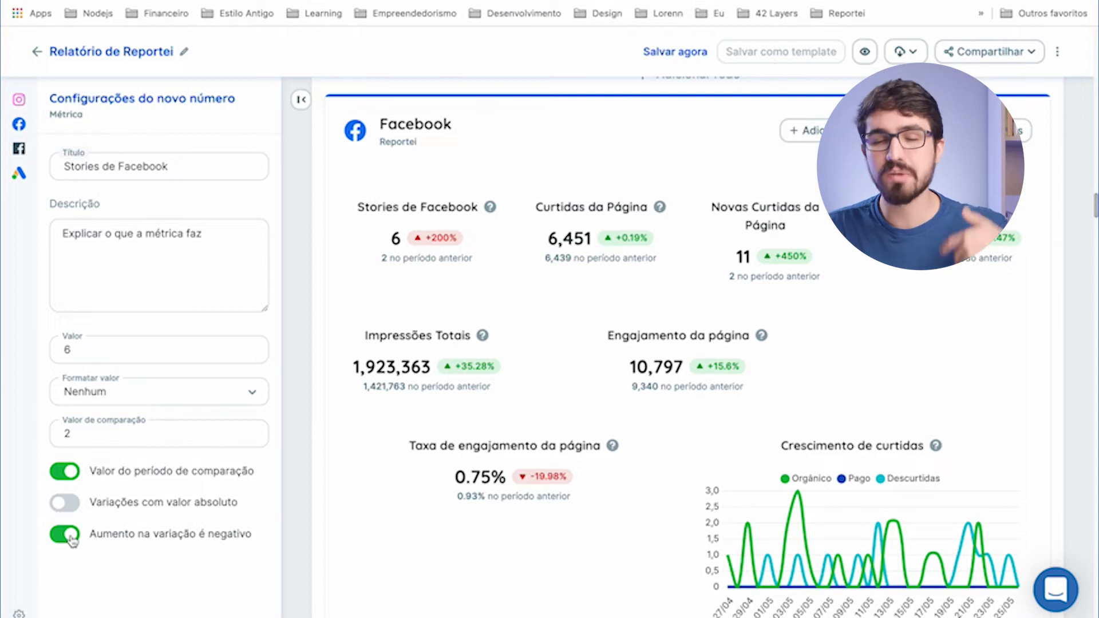
click(71, 538)
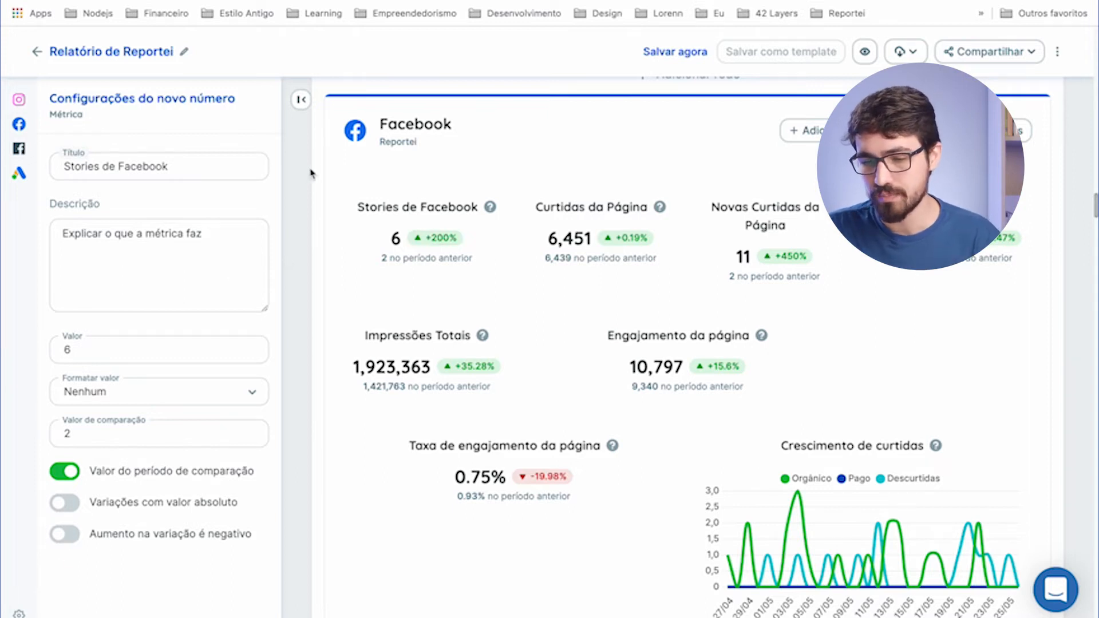
- Set the Facebook Ads "Conversões e ações por Tipo" table's click attribution to 28 days (28d_click) and apply the filter
click(301, 100)
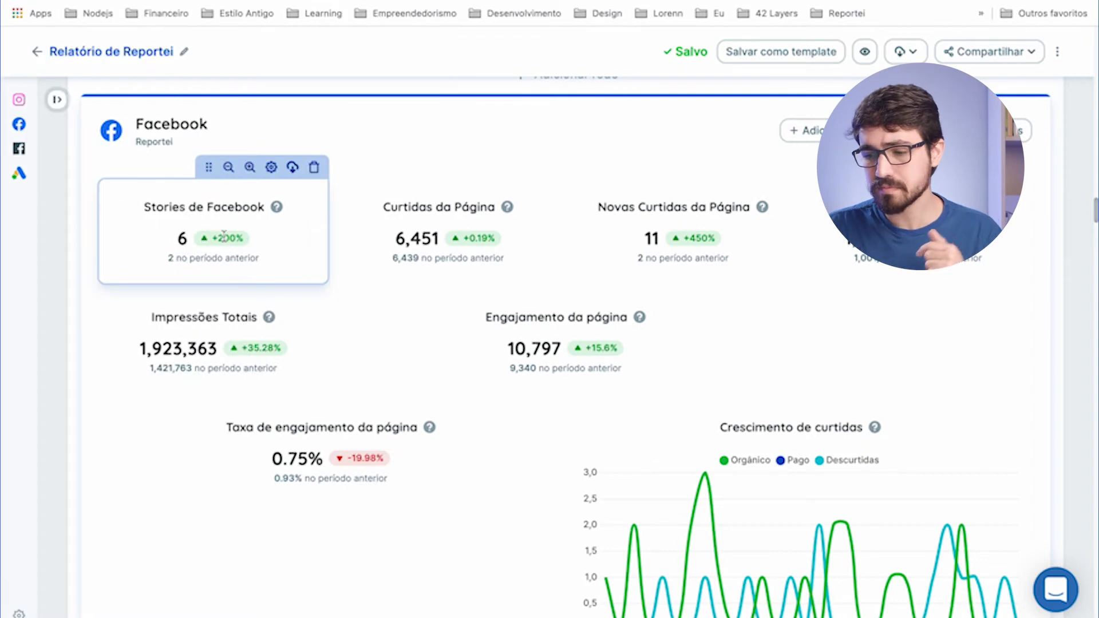
scroll(224, 234, down, 20)
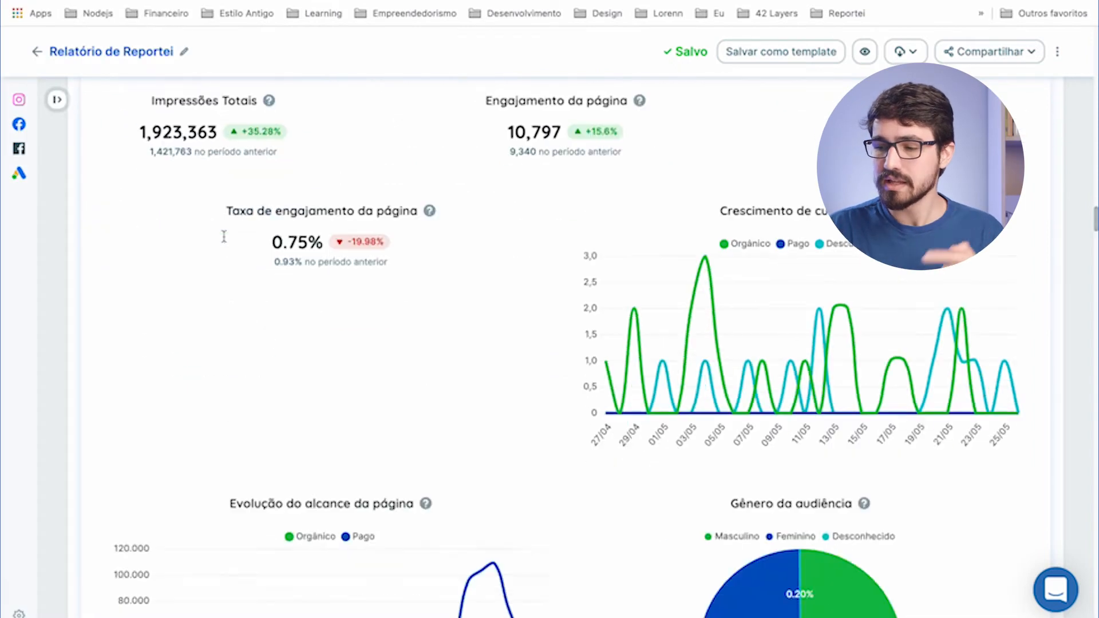
scroll(225, 240, down, 15)
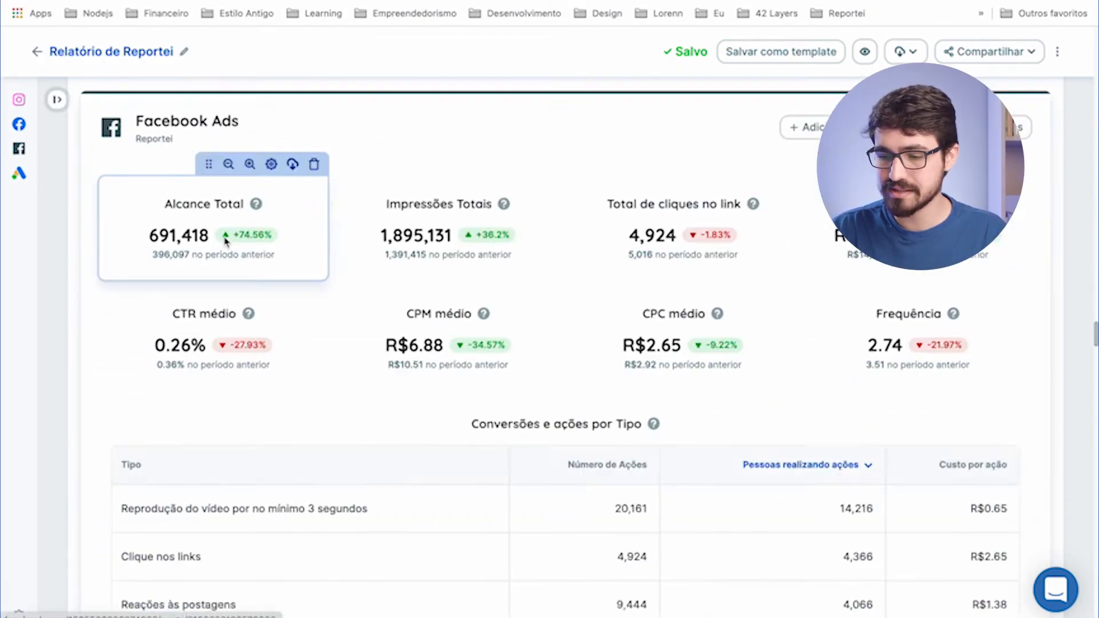
scroll(224, 241, up, 3)
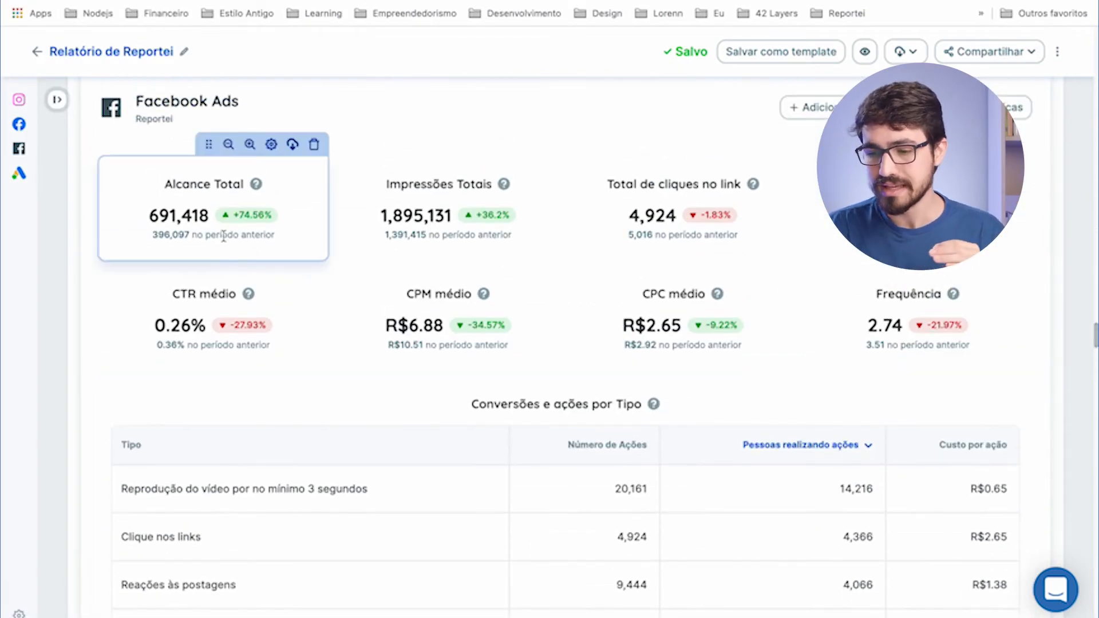
scroll(381, 239, down, 5)
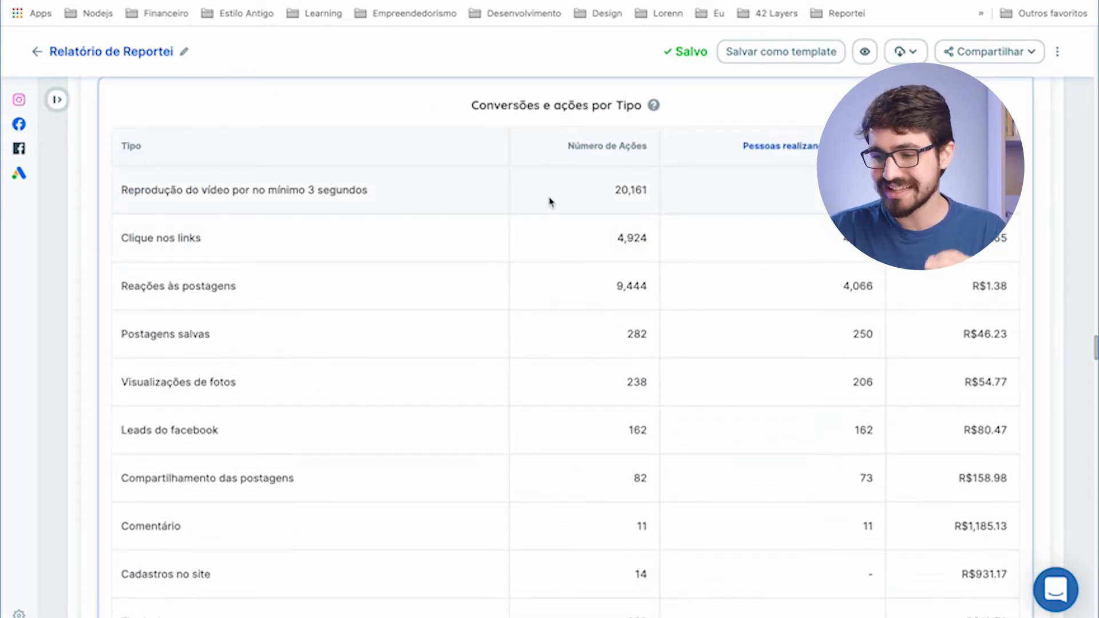
scroll(548, 202, up, 2)
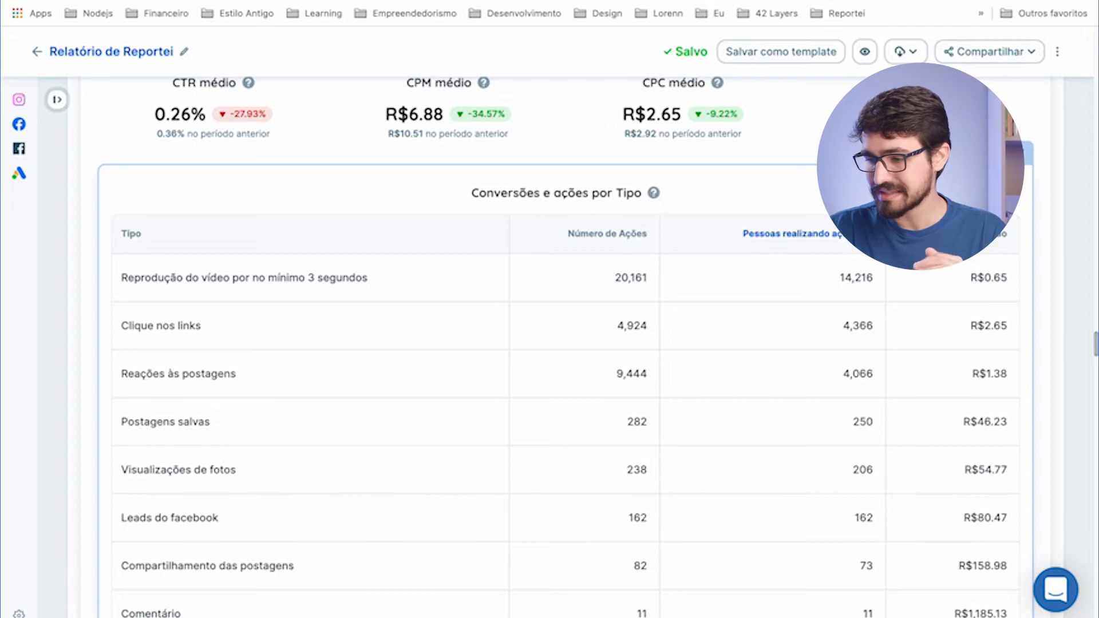
click(967, 154)
scroll(162, 489, down, 1)
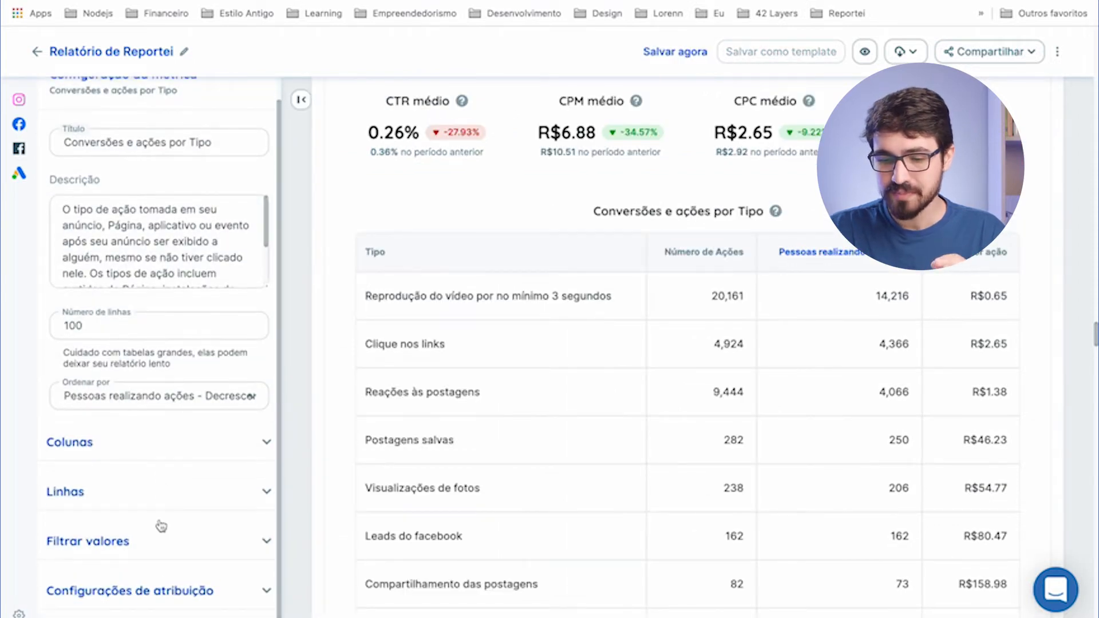
click(181, 592)
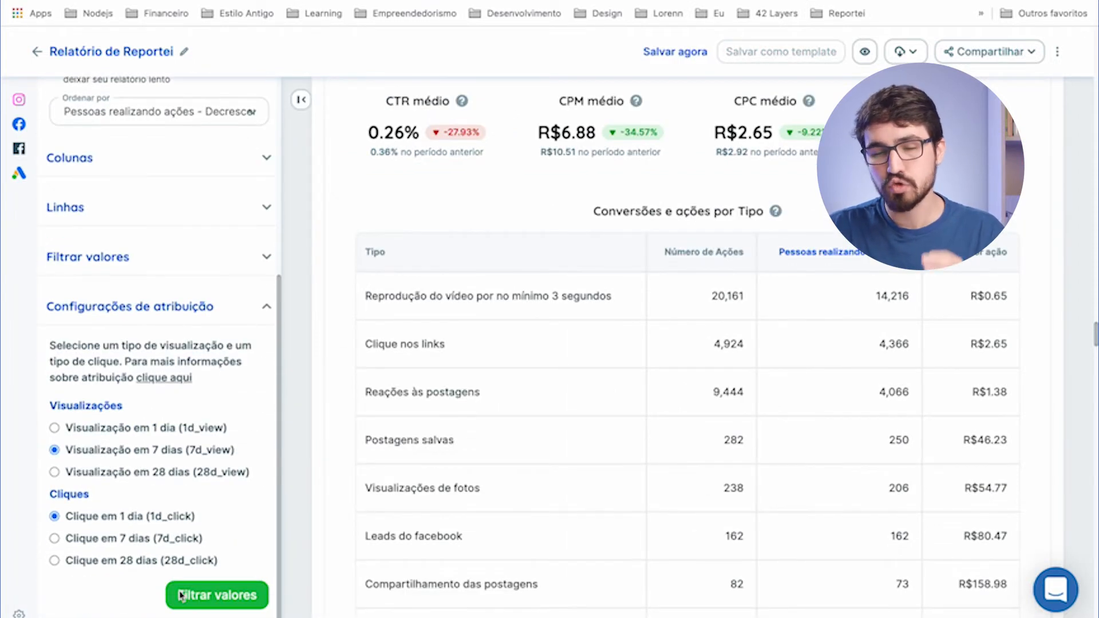
click(181, 595)
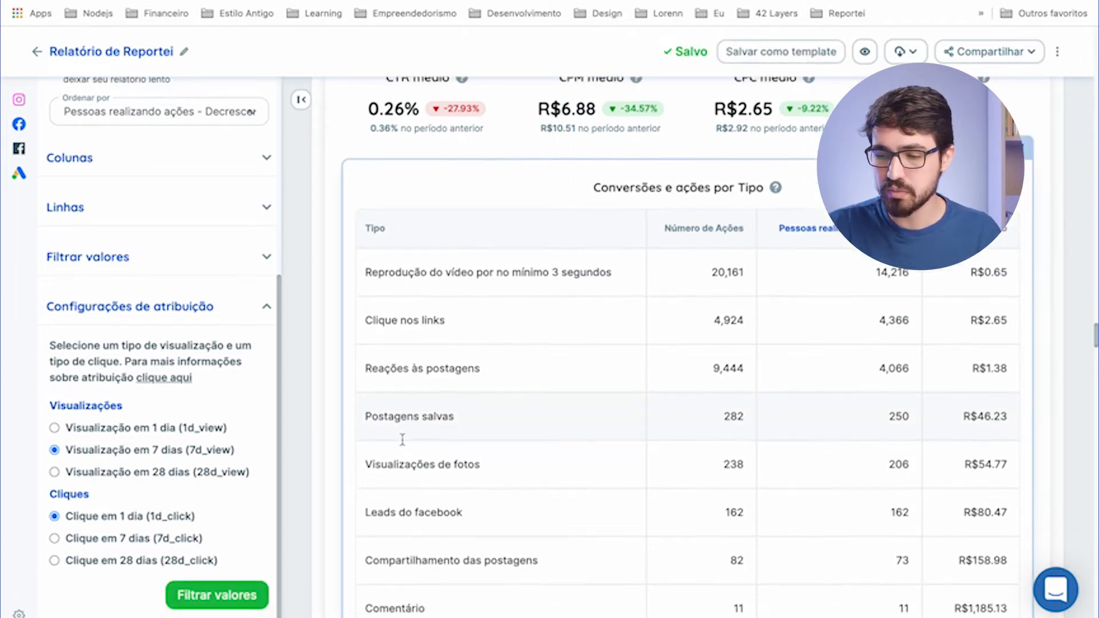
scroll(403, 439, down, 2)
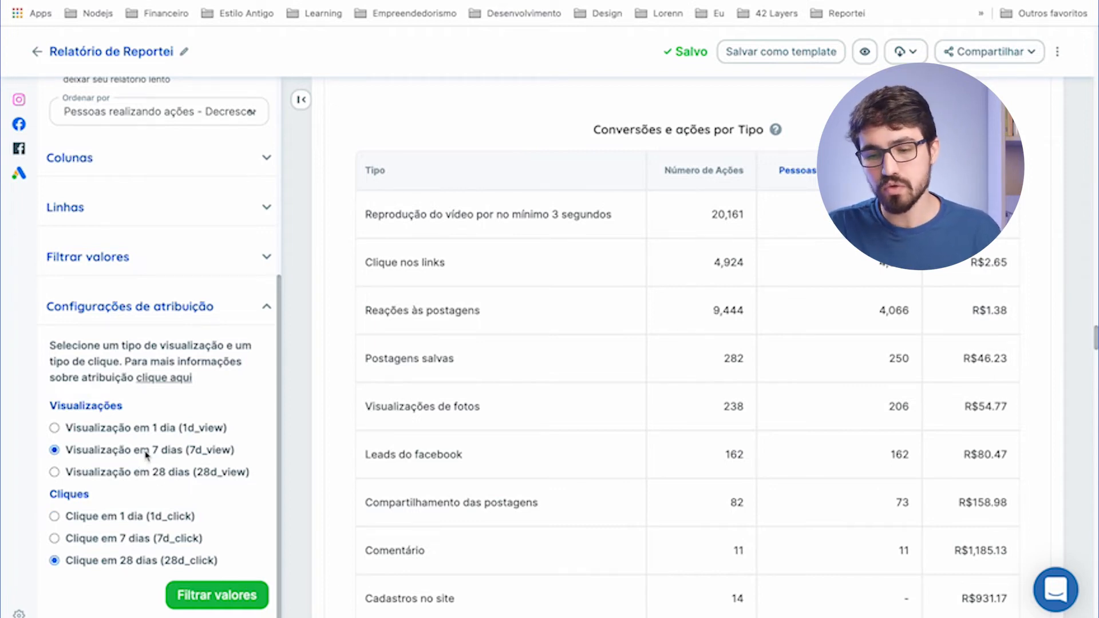
click(203, 596)
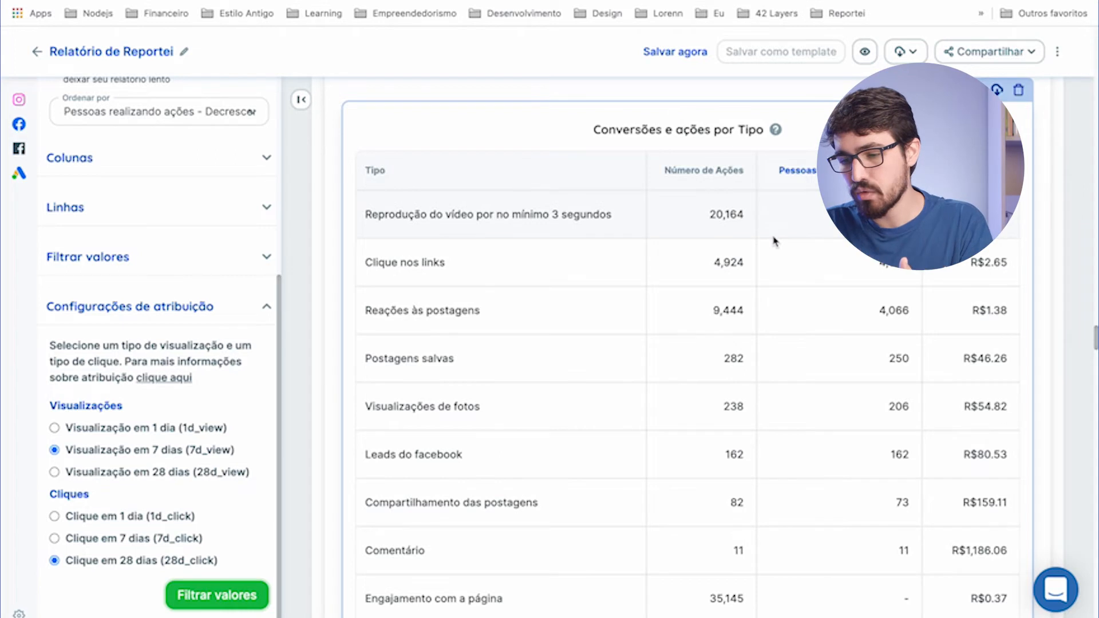
- Review the rest of the Facebook Ads section, from the conversions table to the "Campanhas em destaque" table
scroll(774, 239, down, 1)
scroll(720, 431, down, 3)
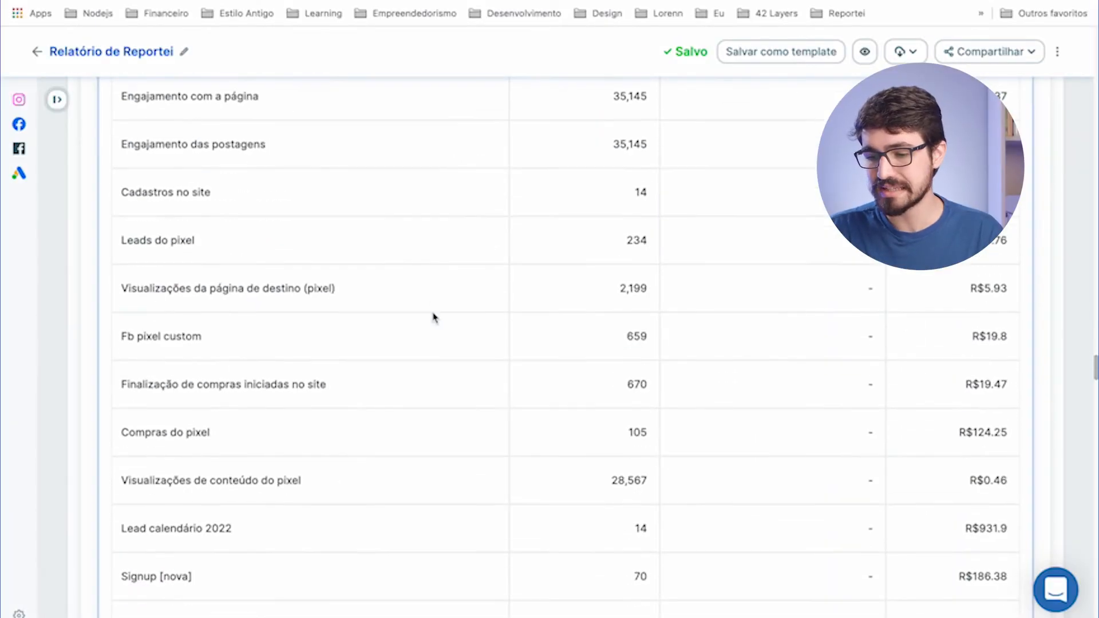
scroll(434, 317, down, 12)
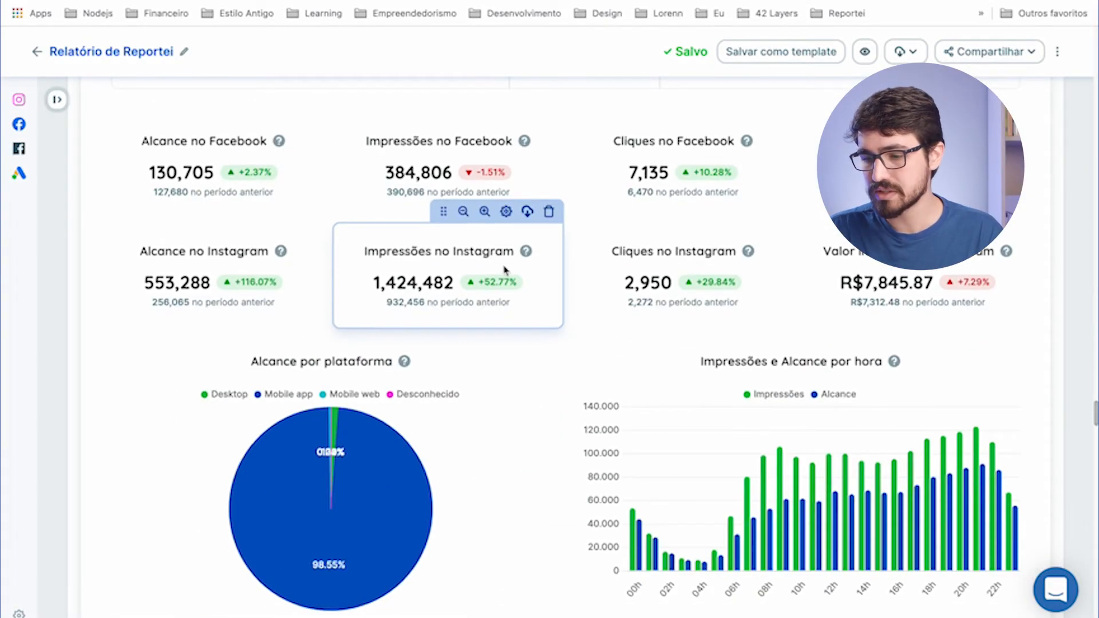
scroll(693, 282, down, 5)
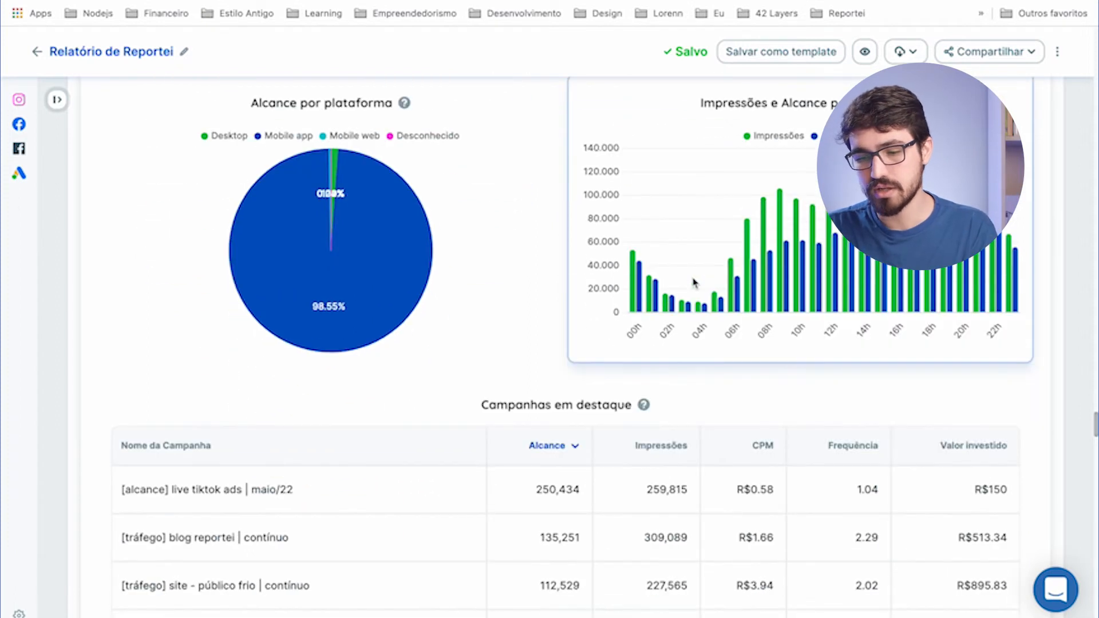
scroll(694, 282, down, 2)
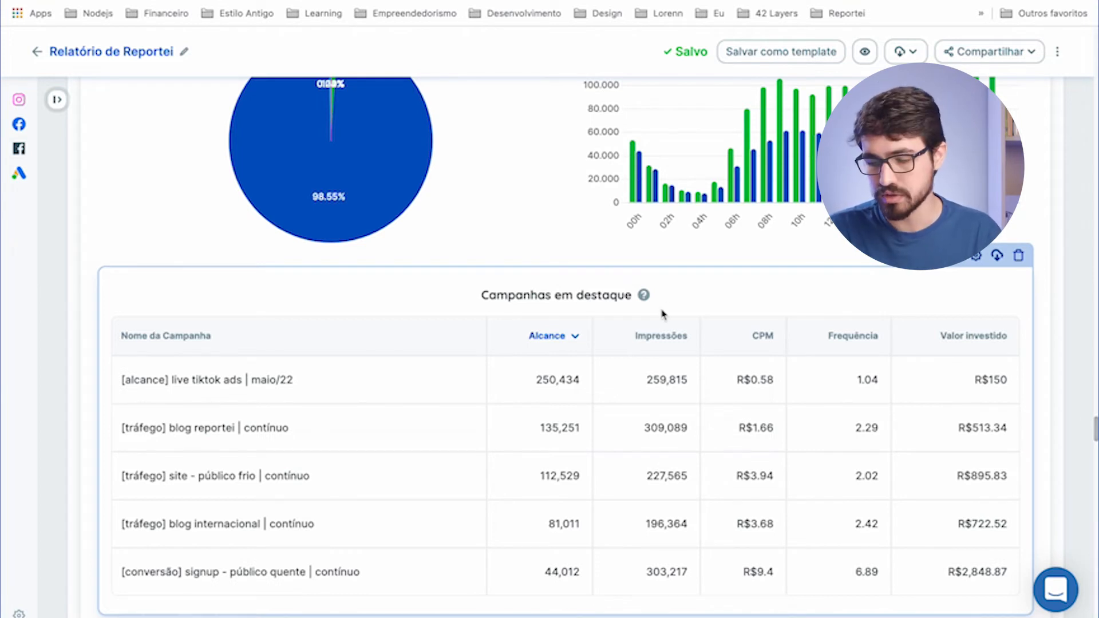
- Hide the CPM column in the Facebook Ads "Campanhas em destaque" table
scroll(657, 321, down, 2)
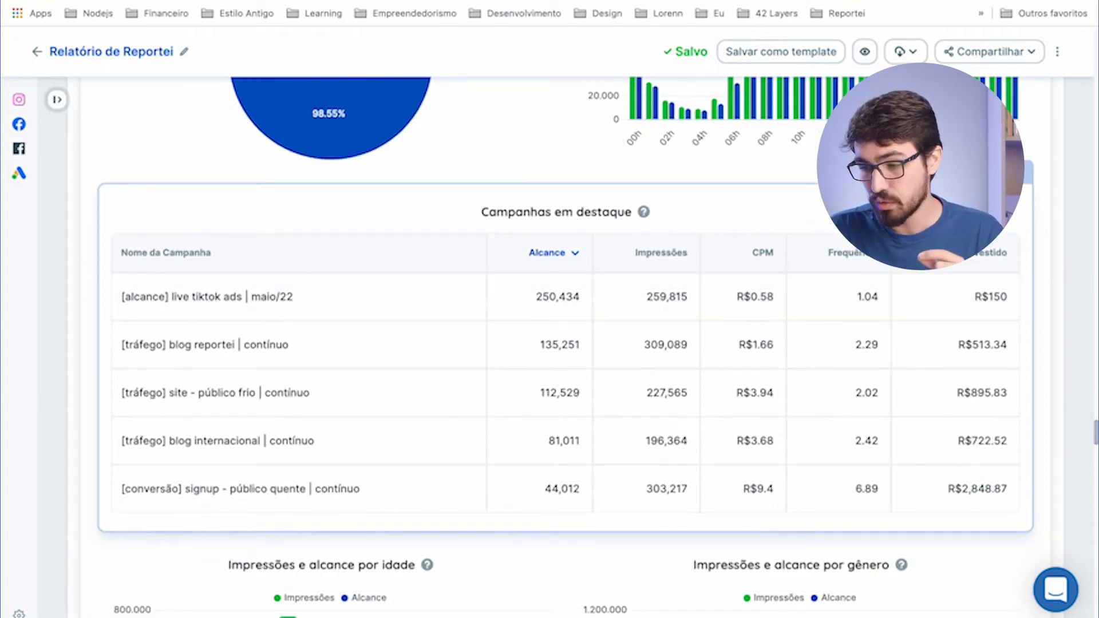
click(355, 350)
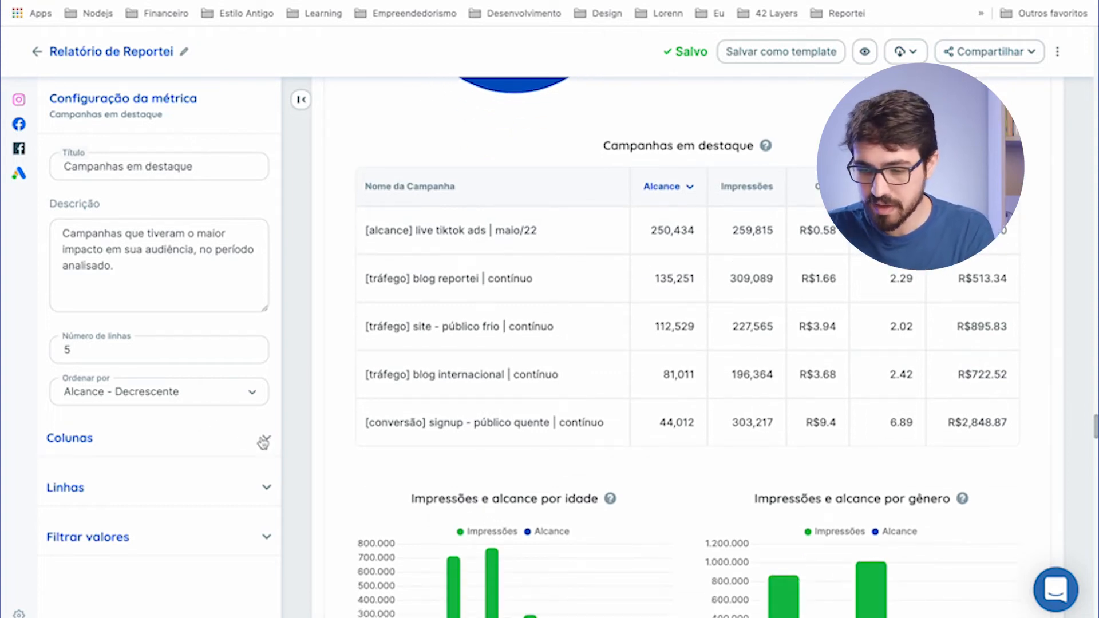
click(263, 442)
scroll(263, 444, down, 3)
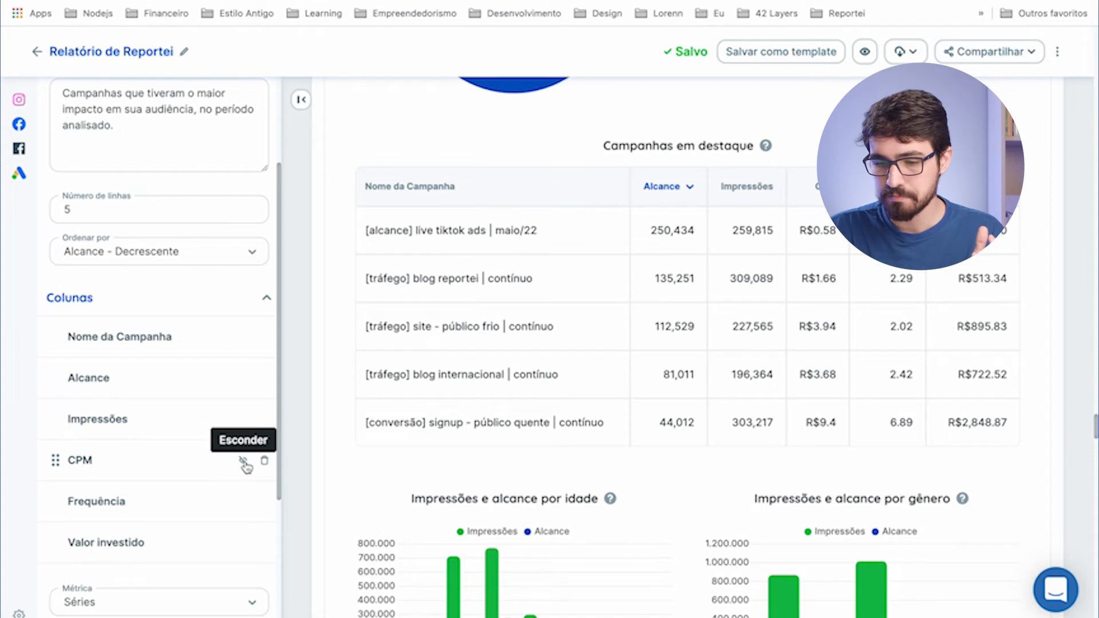
click(244, 463)
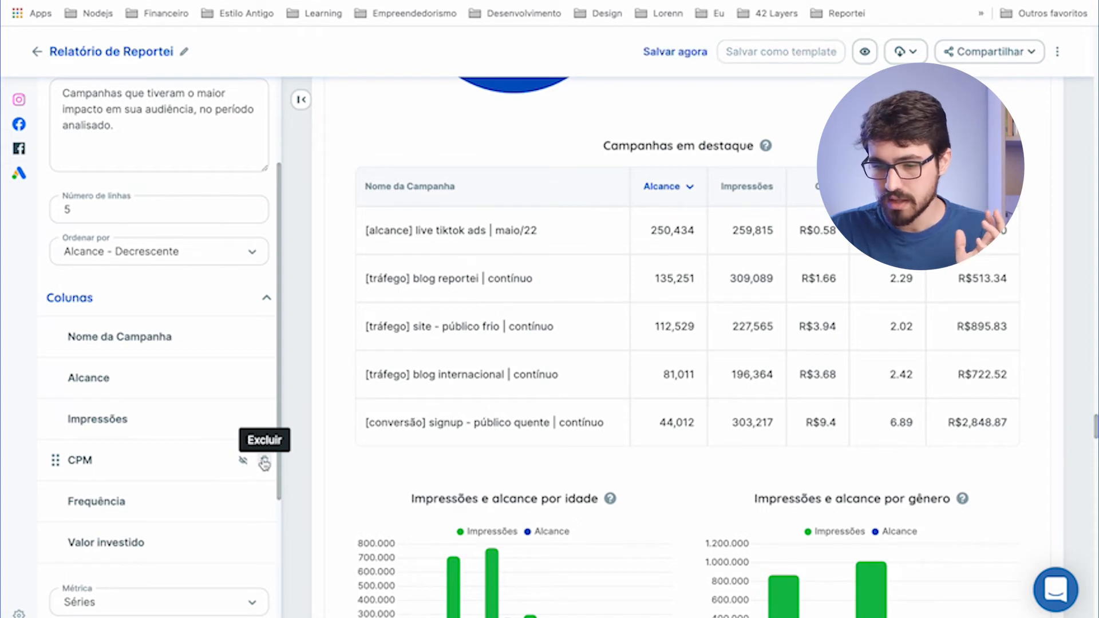
click(243, 461)
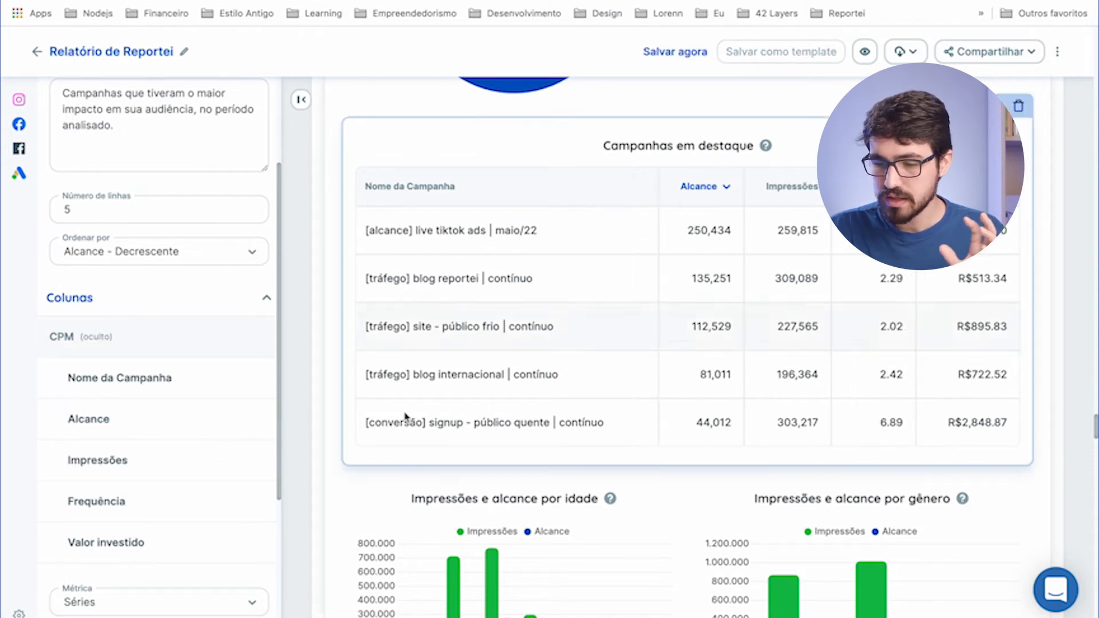
- Add the CPC metric as a column of the "Campanhas em destaque" table
scroll(167, 327, down, 3)
click(134, 427)
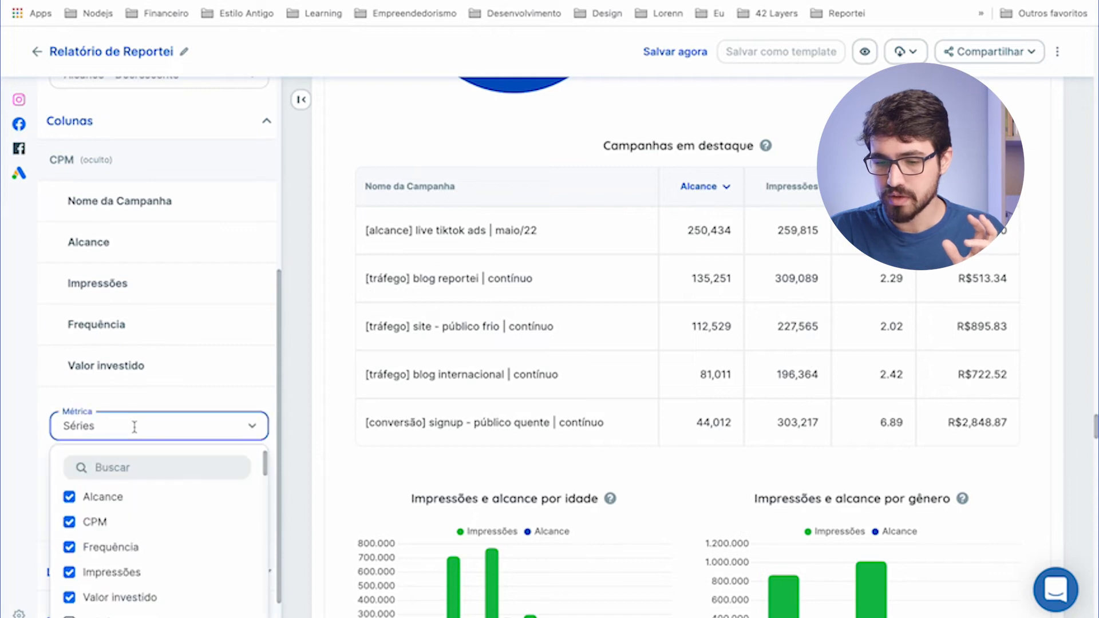
click(135, 464)
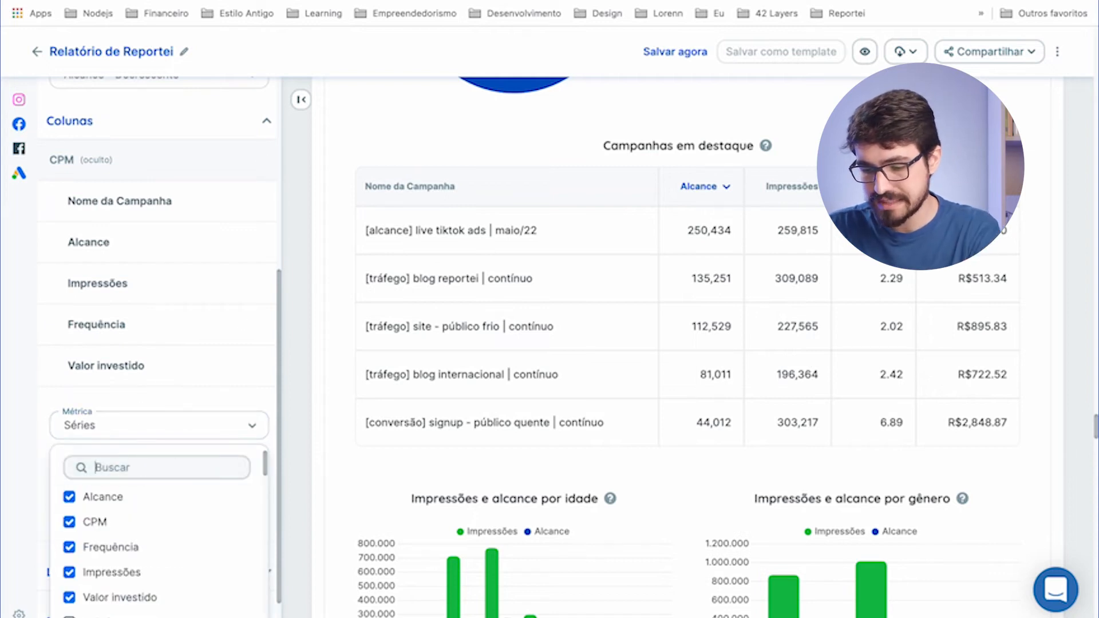
text(cpcp)
key(BackSpace)
click(70, 497)
click(91, 533)
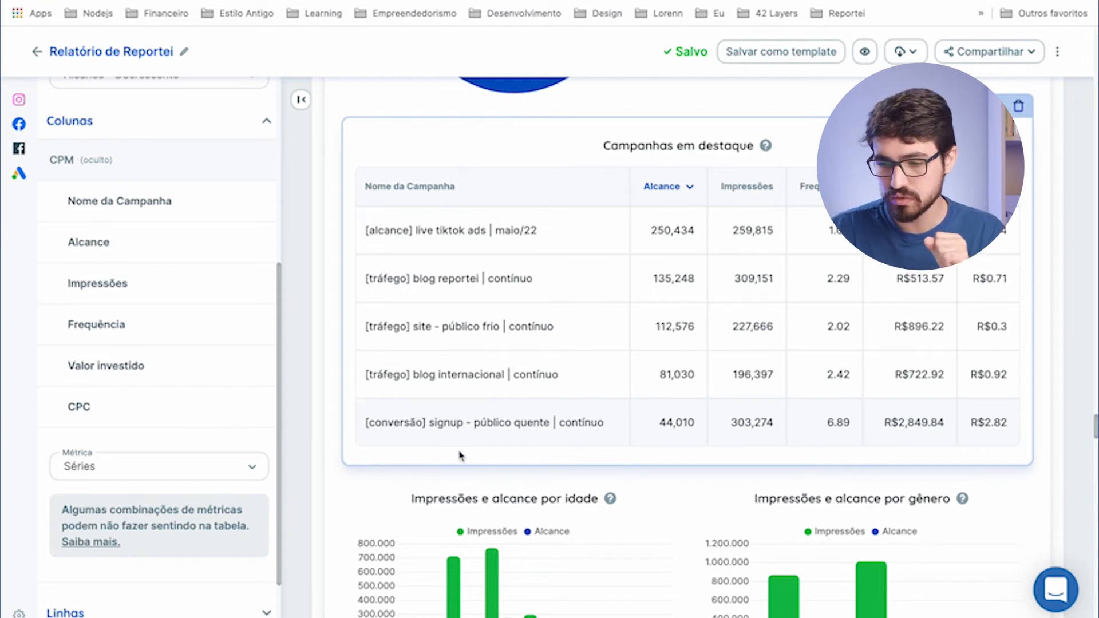
- Try the hide and highlight options on the "Campanhas em destaque" table's Blog Reportei and Live TikTok Ads rows, restoring each one
scroll(171, 461, down, 1)
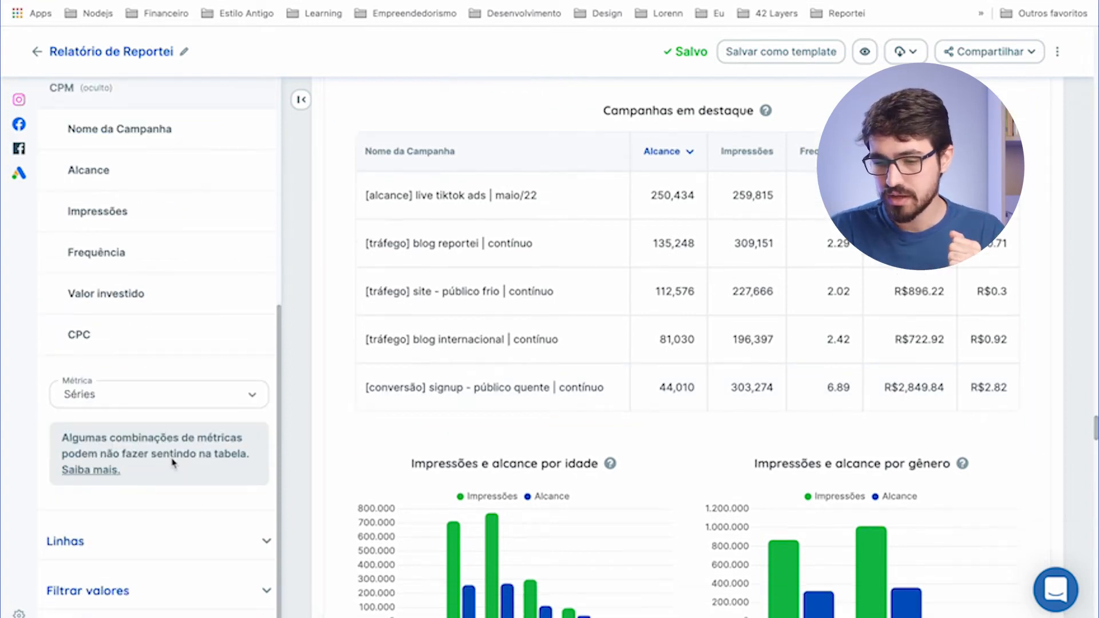
click(266, 541)
scroll(269, 537, down, 2)
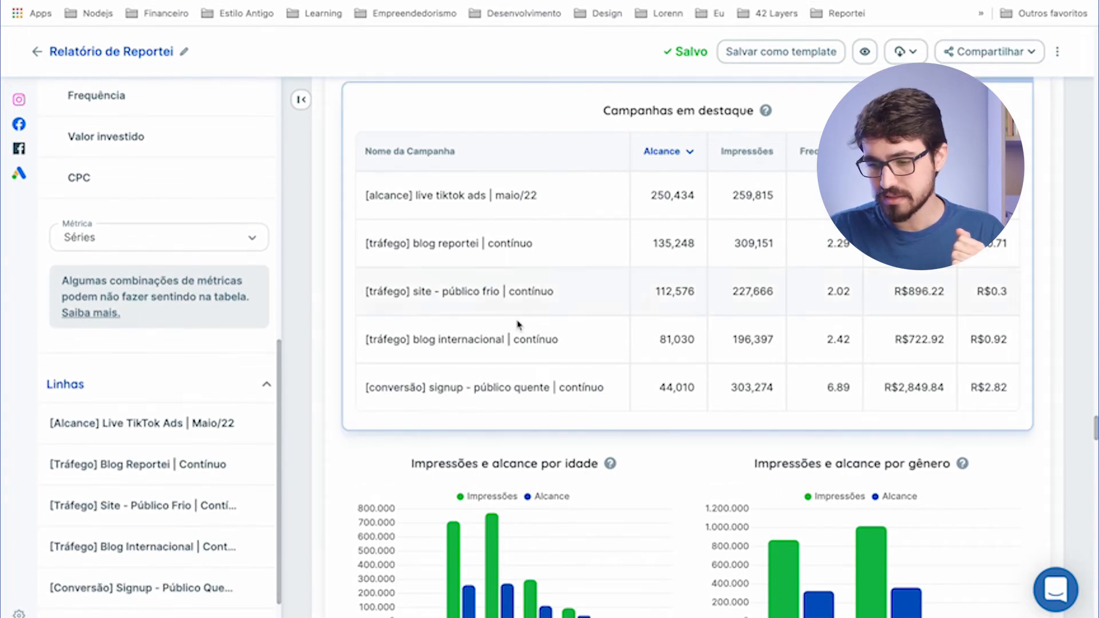
scroll(203, 482, down, 1)
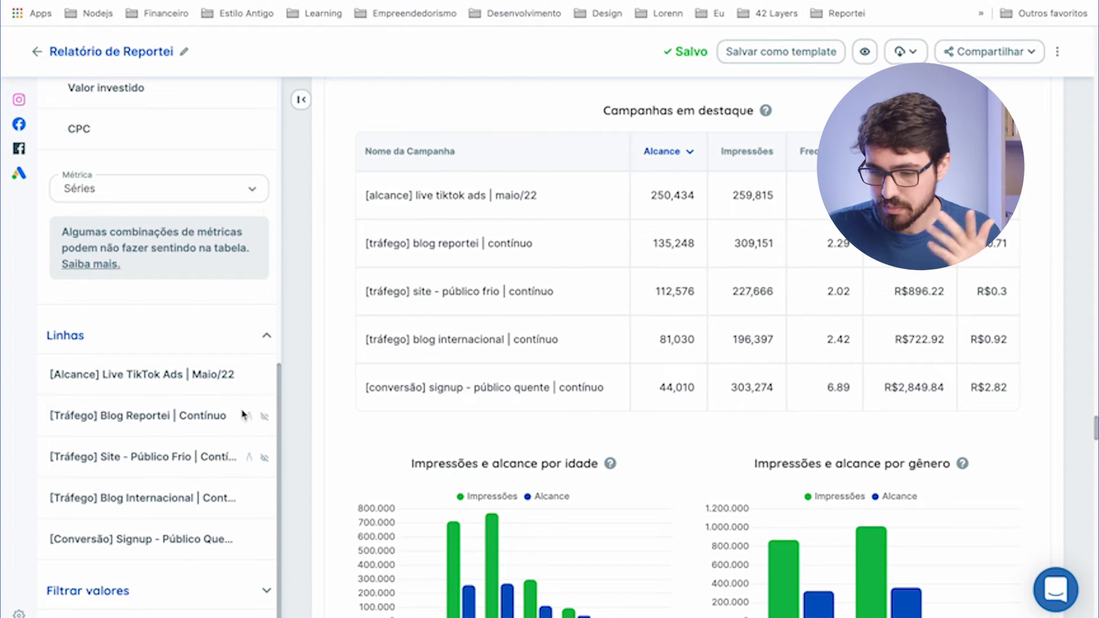
click(264, 416)
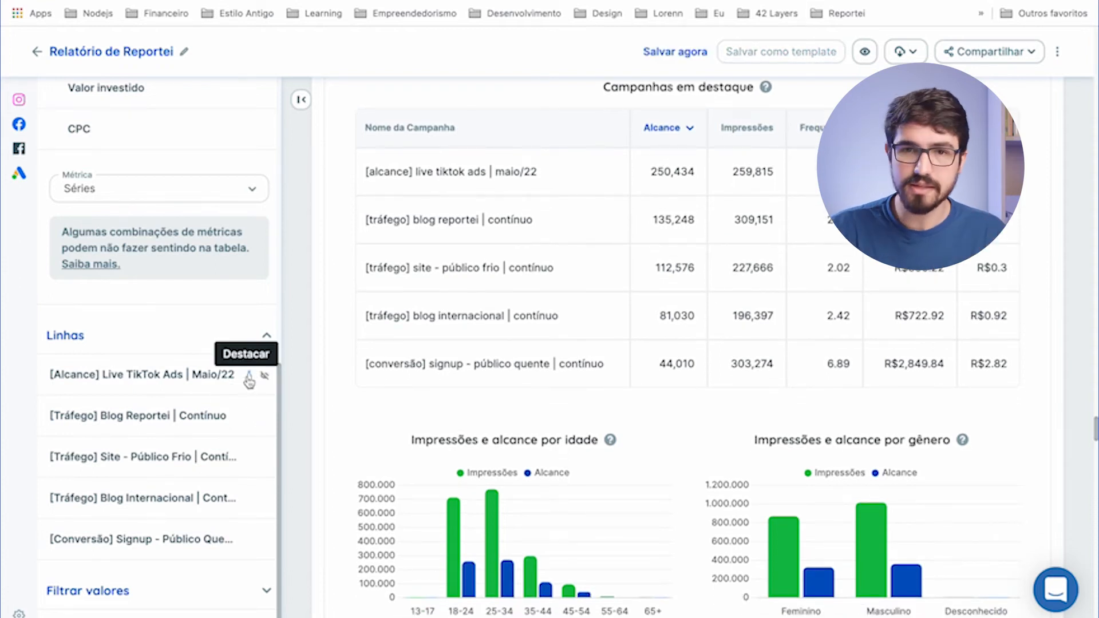
click(249, 375)
click(249, 377)
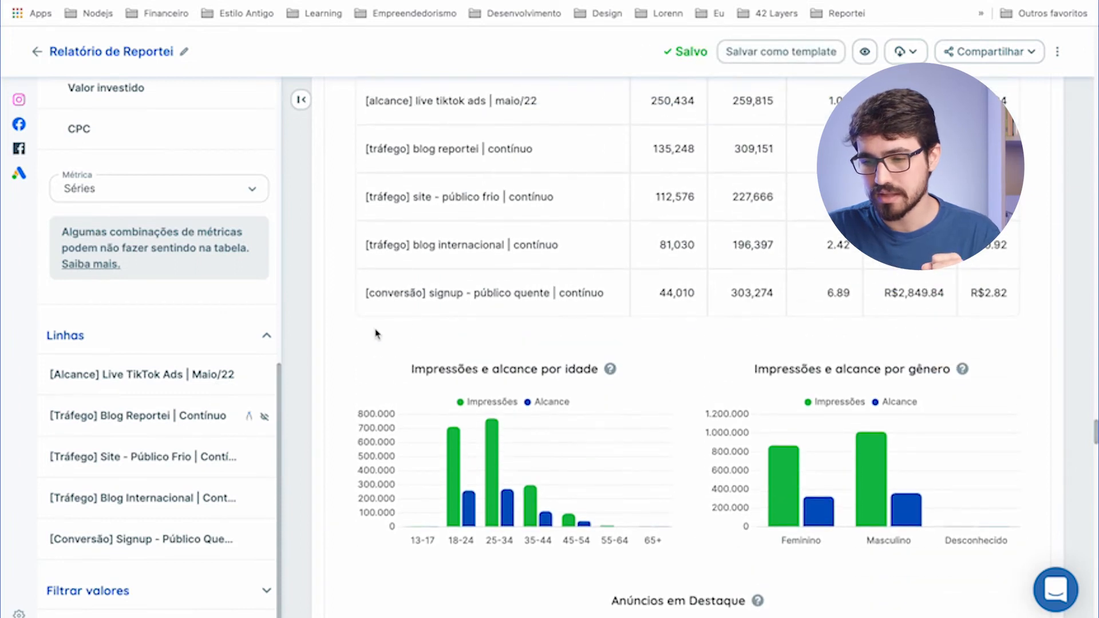
- Examine which series metrics are available for the "Impressões e alcance por idade" chart
scroll(372, 400, down, 2)
scroll(398, 421, up, 3)
scroll(400, 417, down, 5)
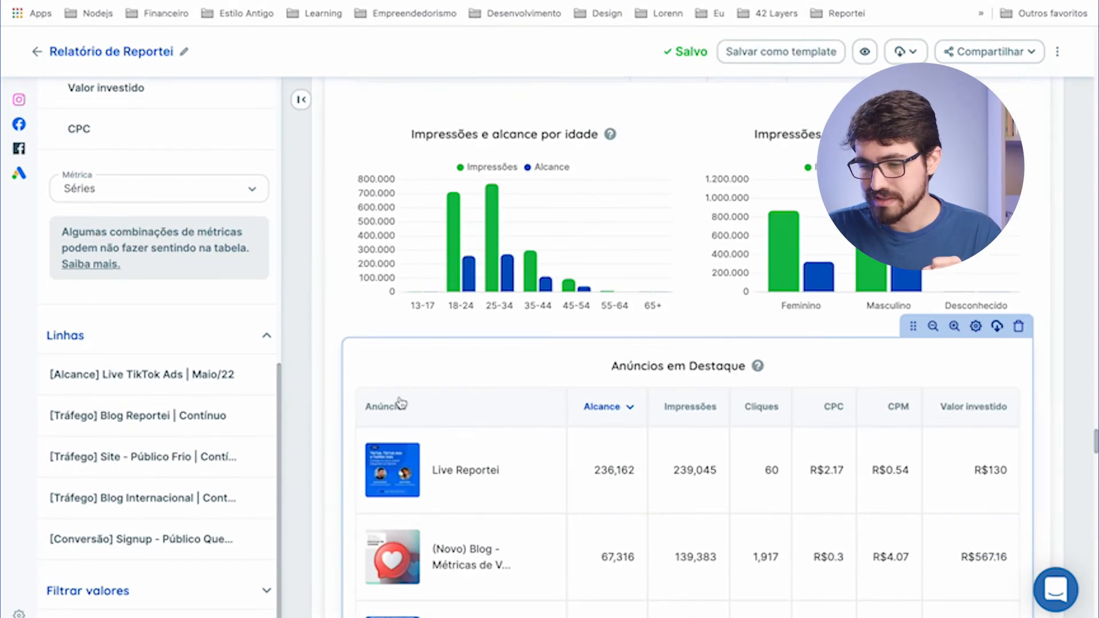
scroll(400, 404, down, 4)
scroll(399, 397, up, 6)
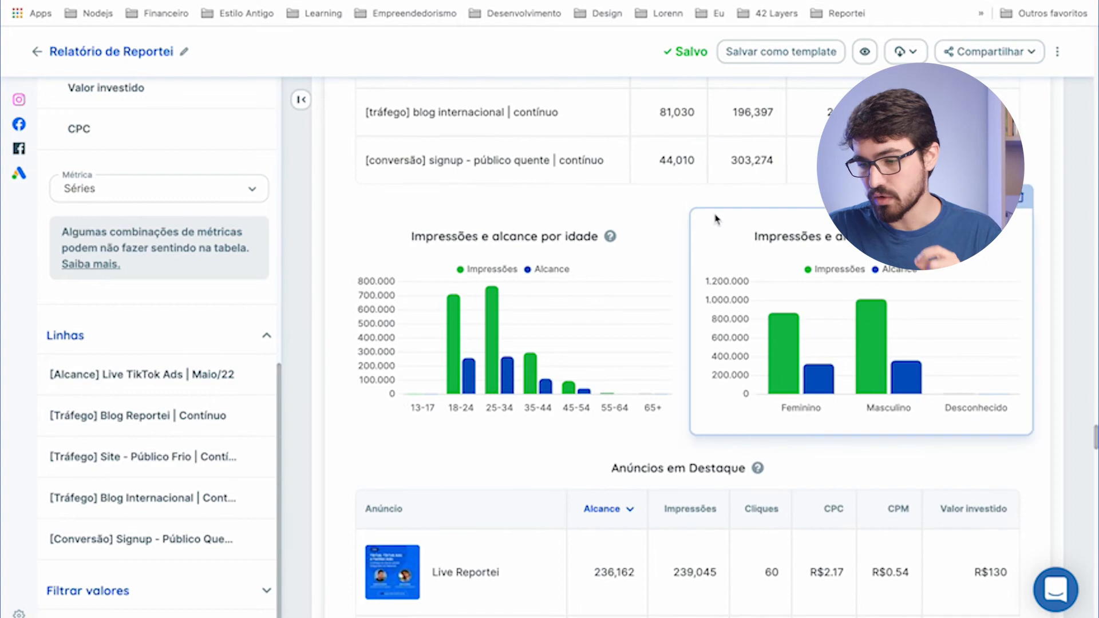
click(628, 197)
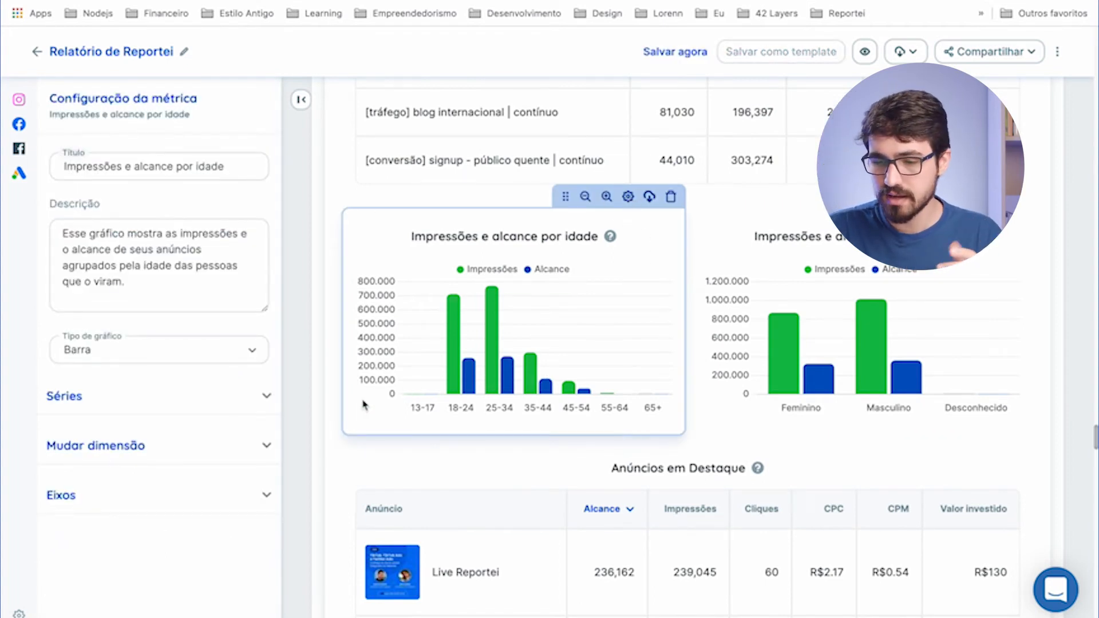
click(251, 406)
scroll(224, 431, down, 1)
scroll(221, 430, down, 1)
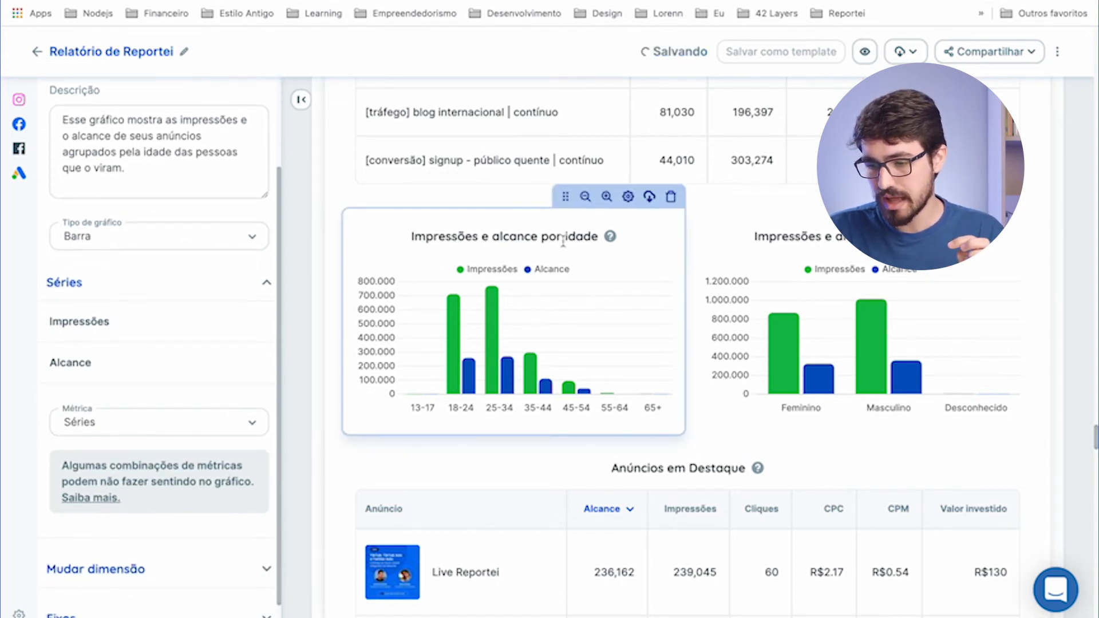
click(227, 423)
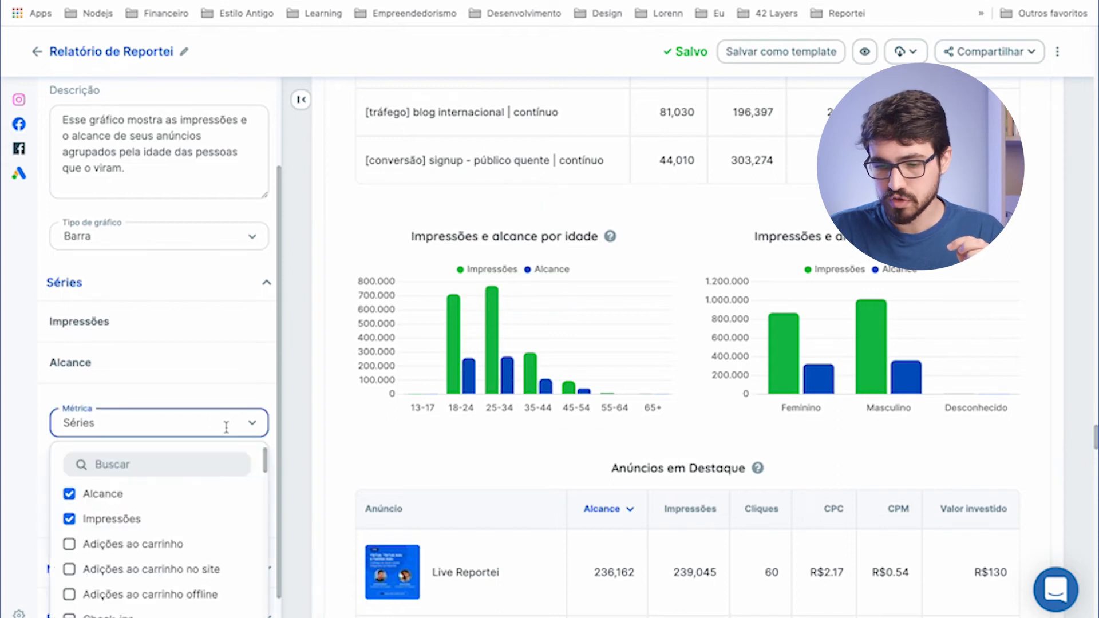
scroll(139, 546, down, 2)
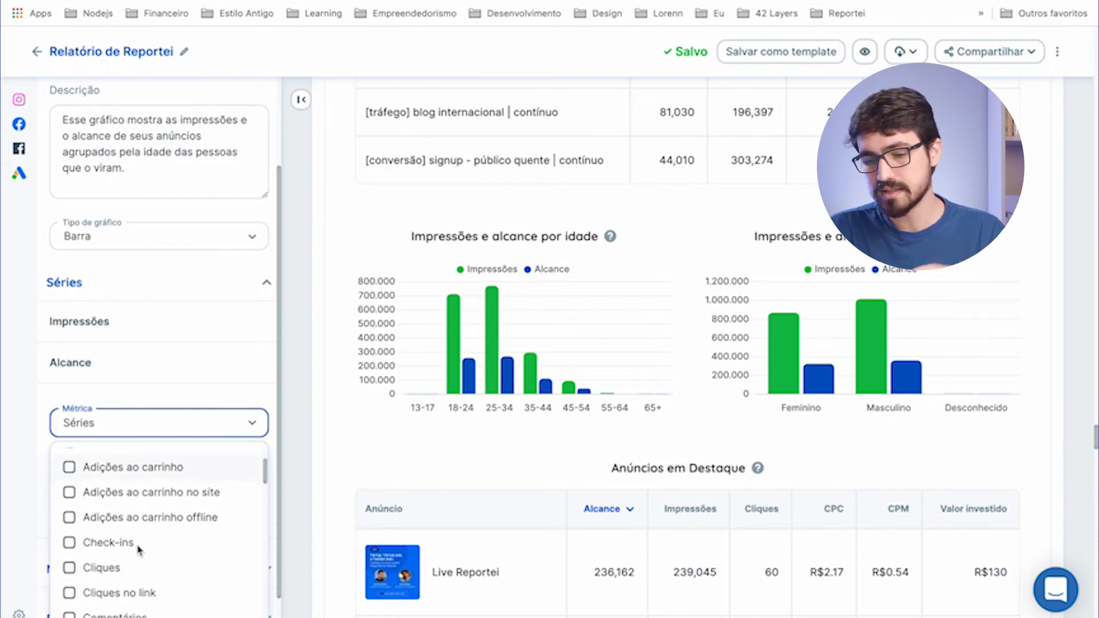
click(232, 422)
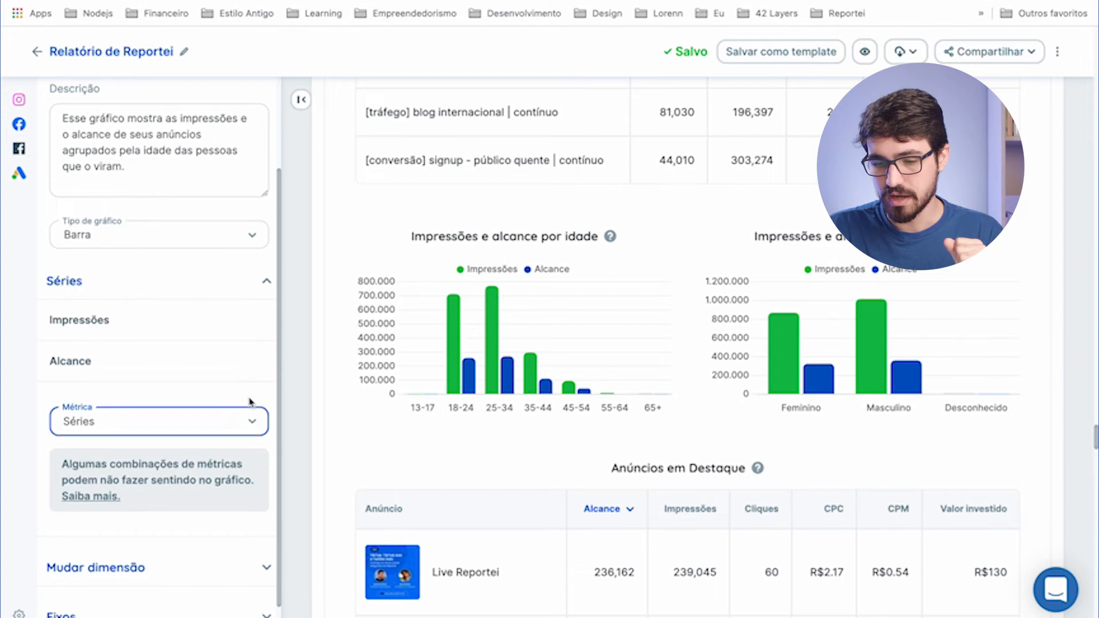
- Change the dimension of the "Impressões e alcance por idade" chart to Data
scroll(236, 541, down, 1)
click(236, 541)
scroll(236, 538, down, 3)
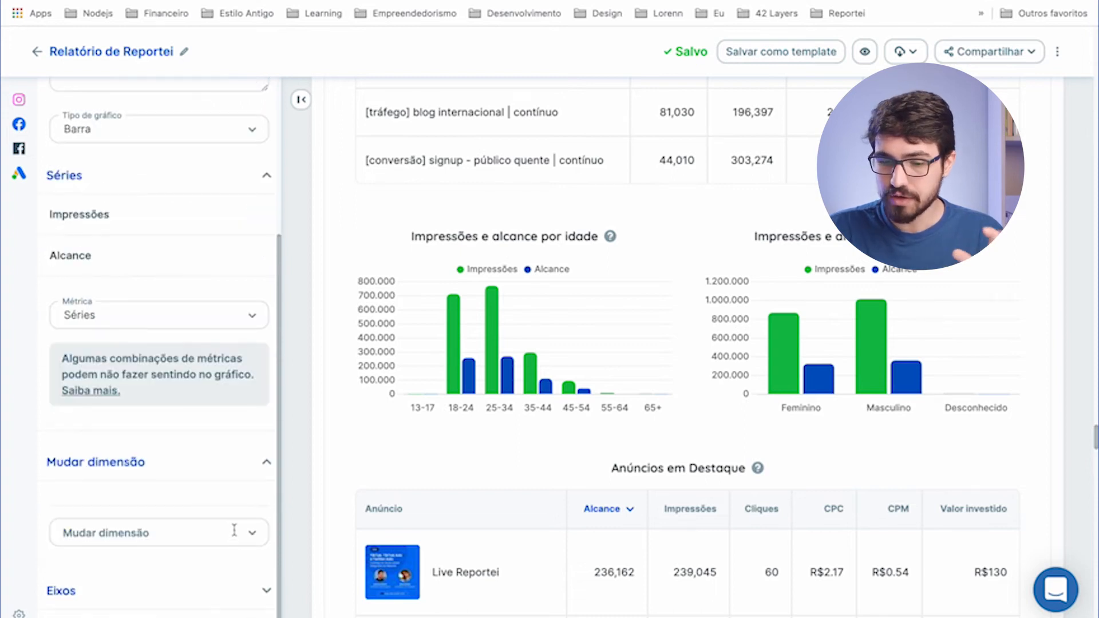
click(235, 531)
scroll(233, 533, down, 5)
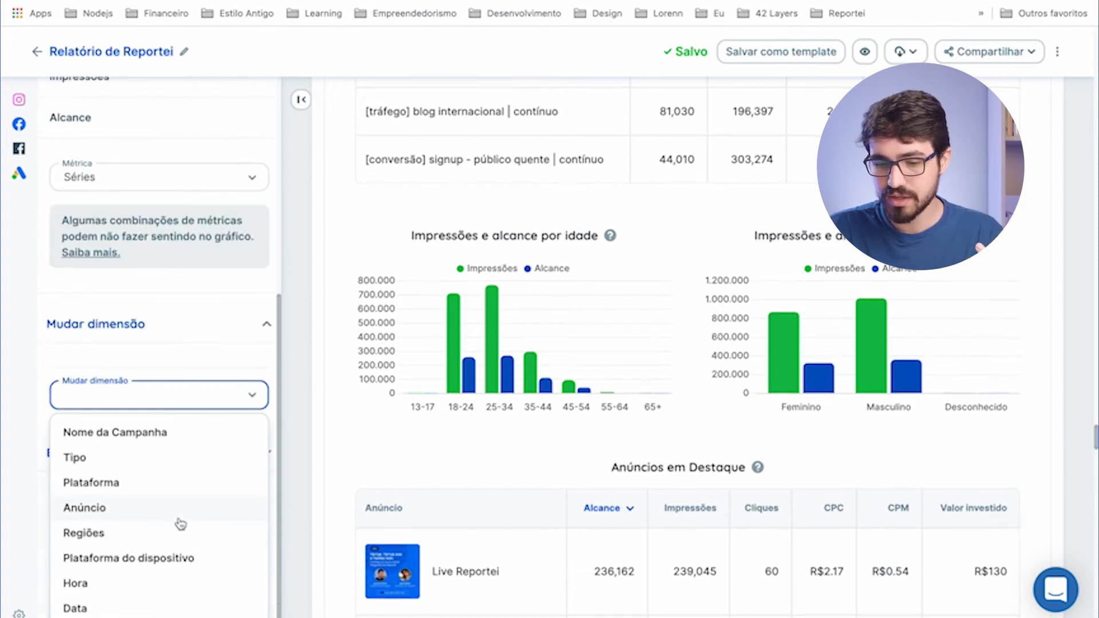
scroll(169, 544, down, 3)
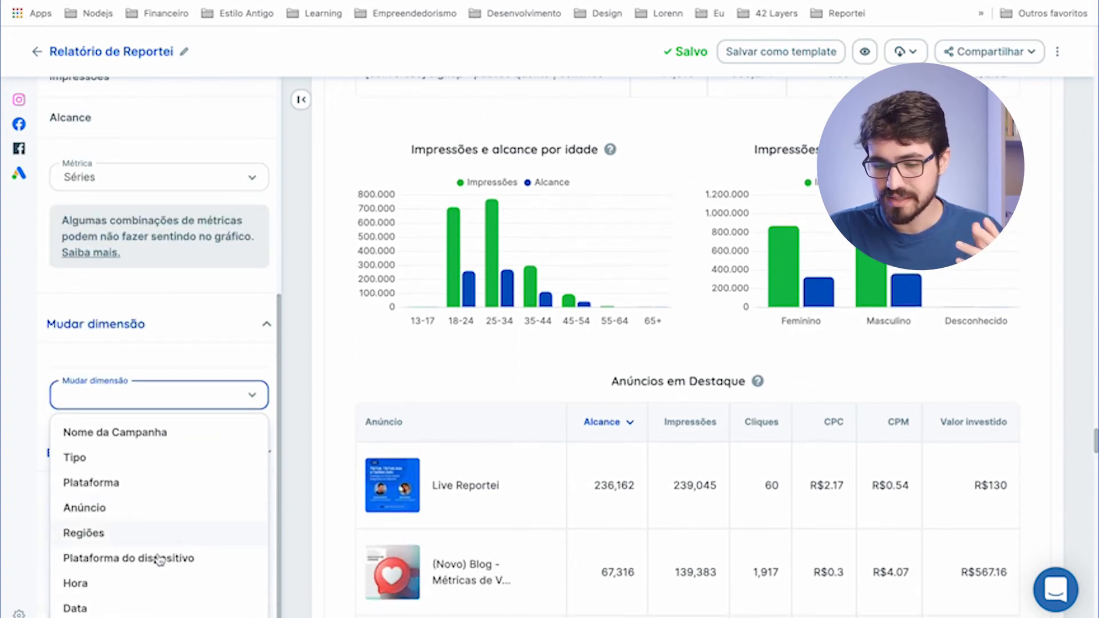
click(138, 606)
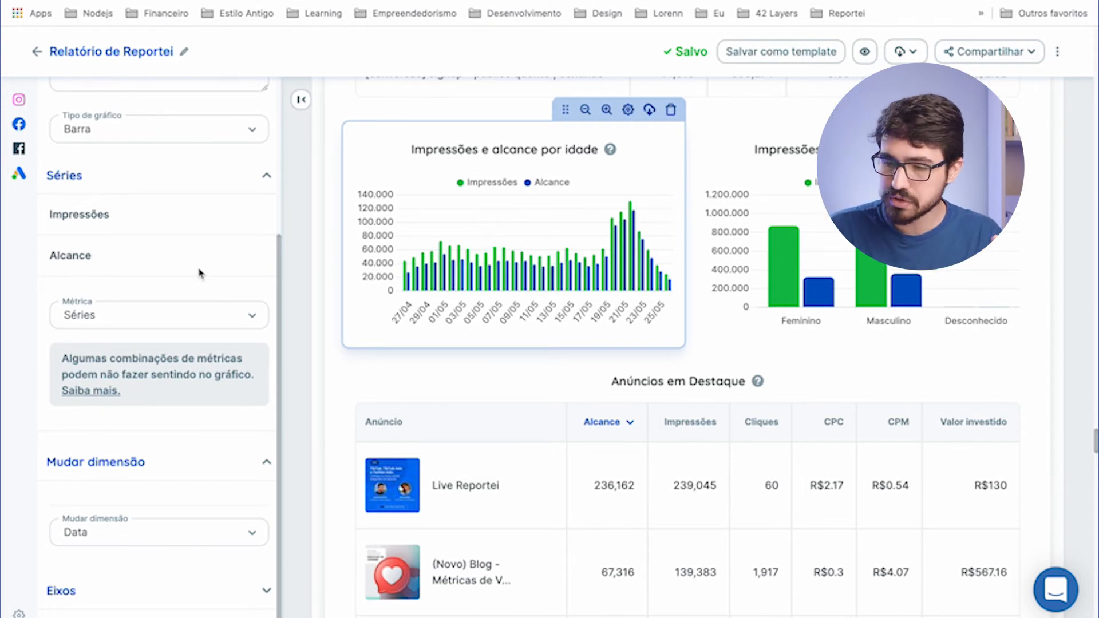
- Retitle the chart "Impressões e alcance ao longo do tempo" and collapse its configuration
scroll(73, 257, up, 4)
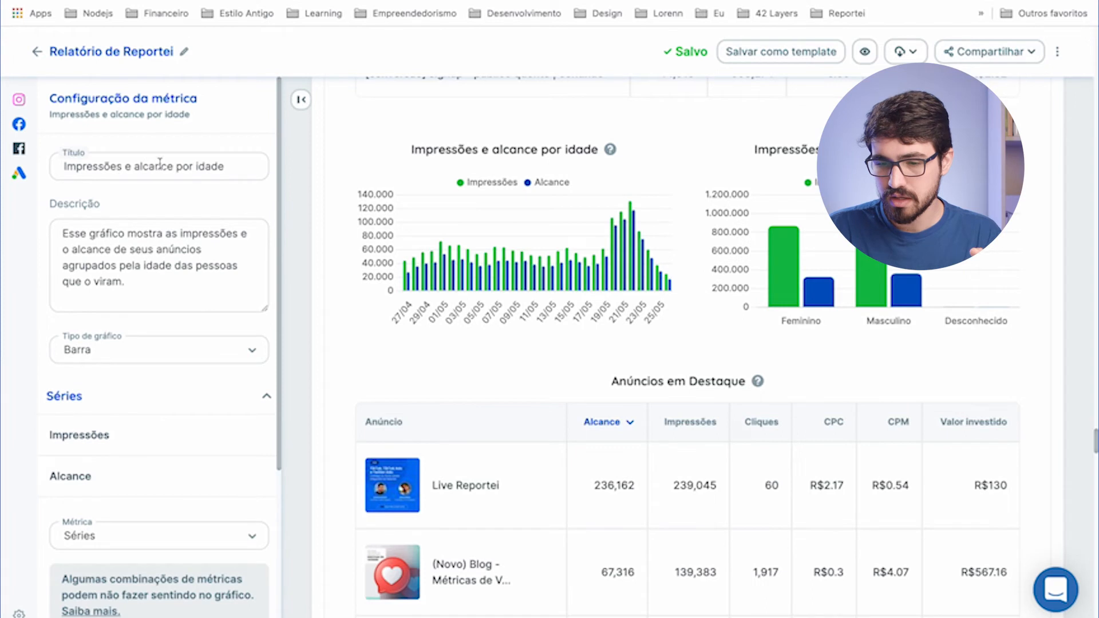
double_click(210, 167)
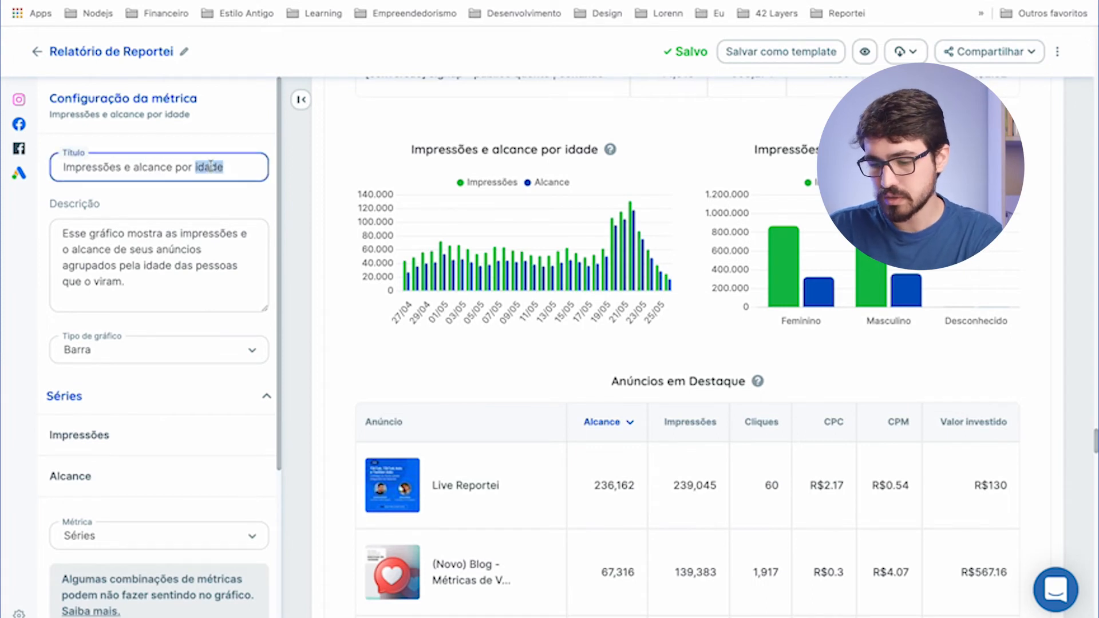
key(BackSpace)
key(BackSpace)
key(BackSpace)
text(ao longo do tempo)
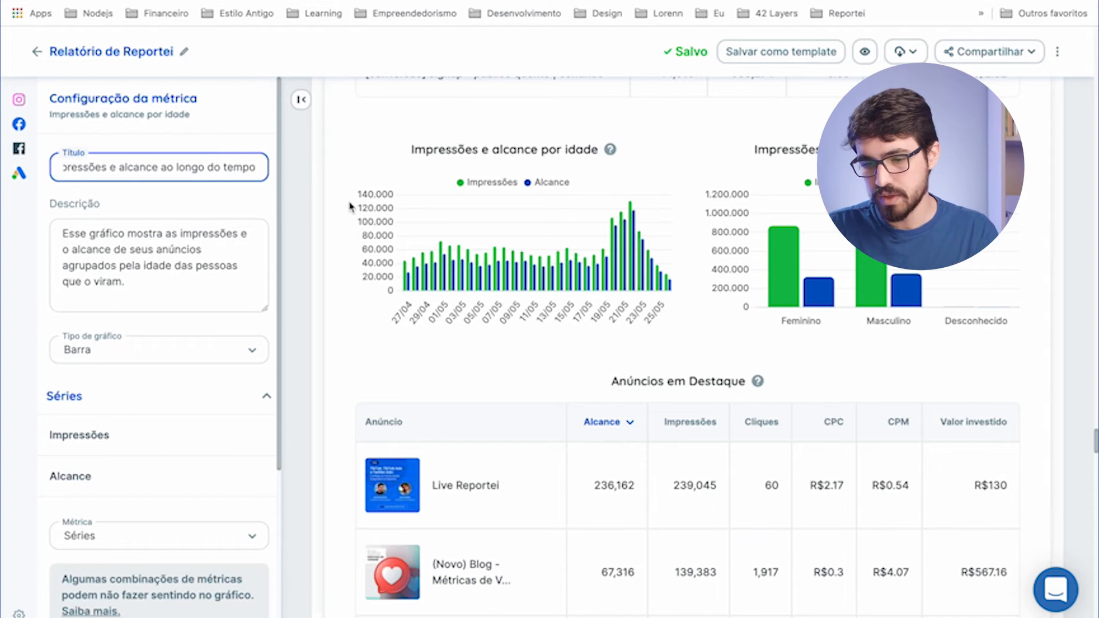
click(308, 250)
click(301, 99)
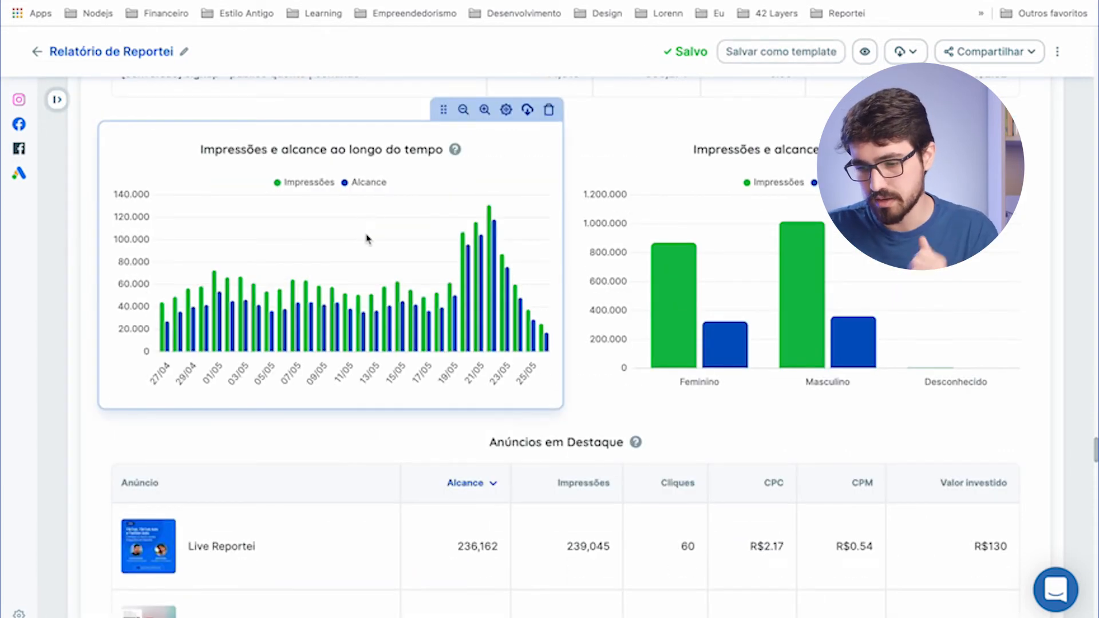
- Filter the "Anúncios em Destaque" table to ads where Cliques is Maior que 500
scroll(367, 239, down, 5)
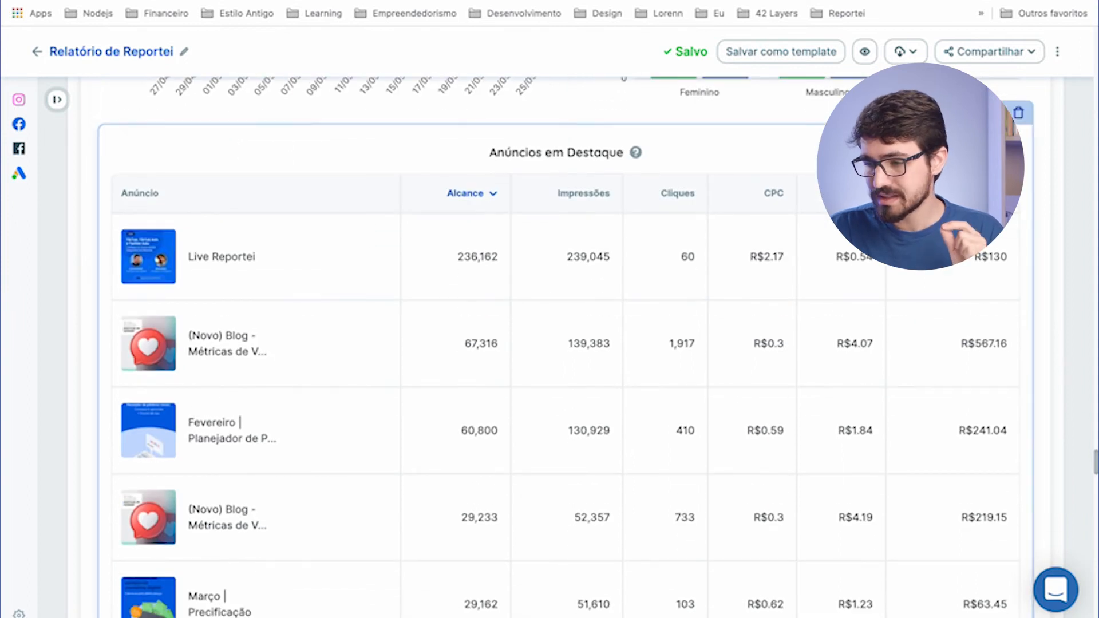
click(135, 351)
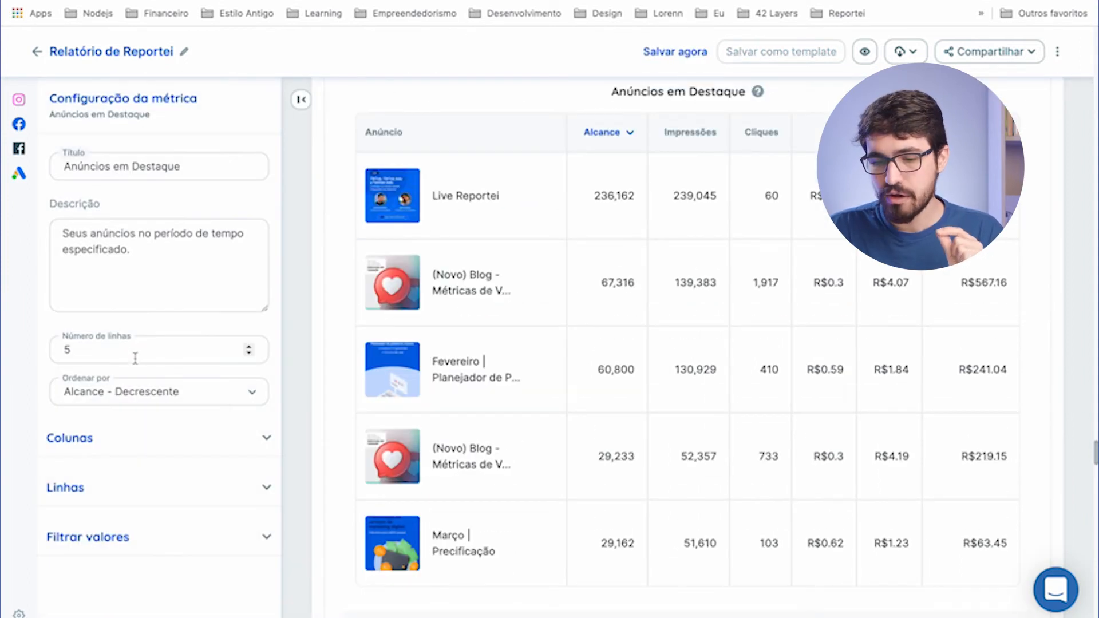
click(135, 531)
scroll(135, 529, down, 3)
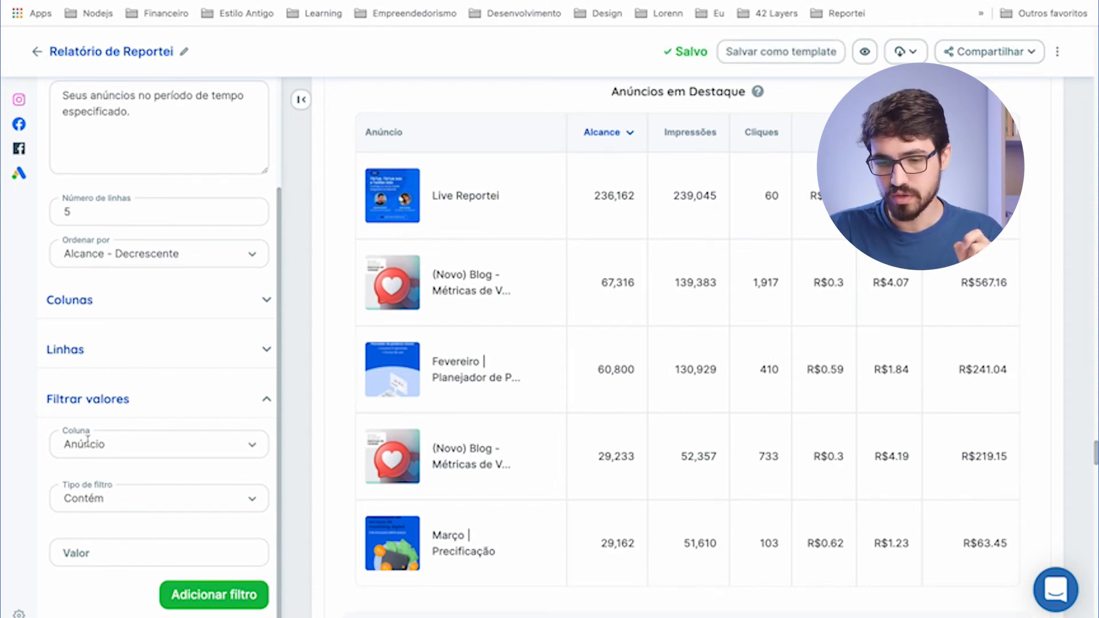
click(253, 447)
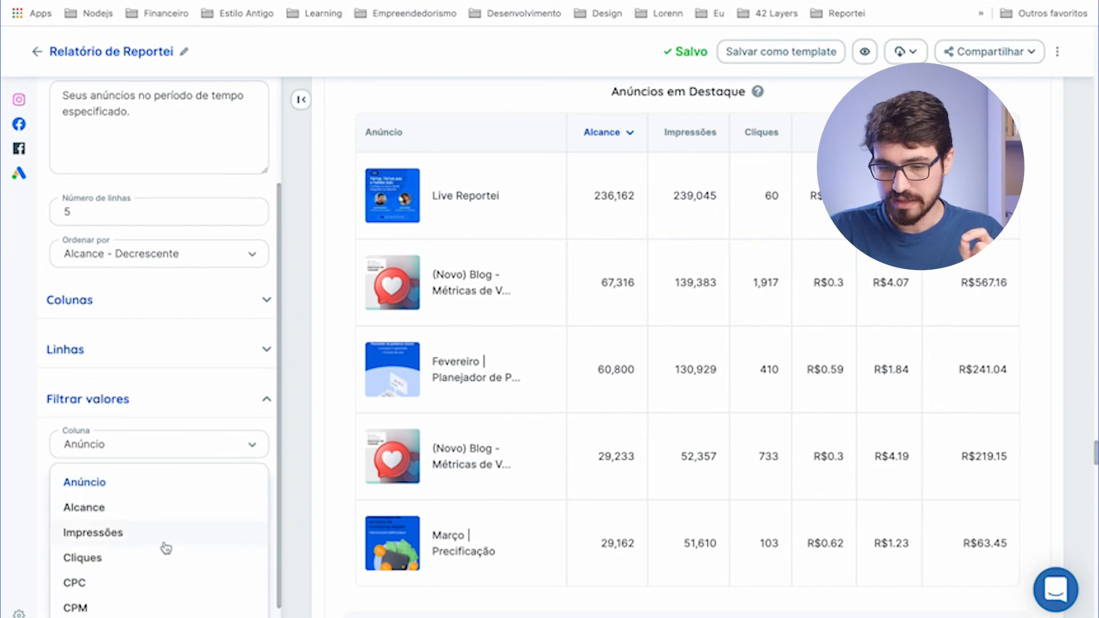
click(148, 558)
click(252, 502)
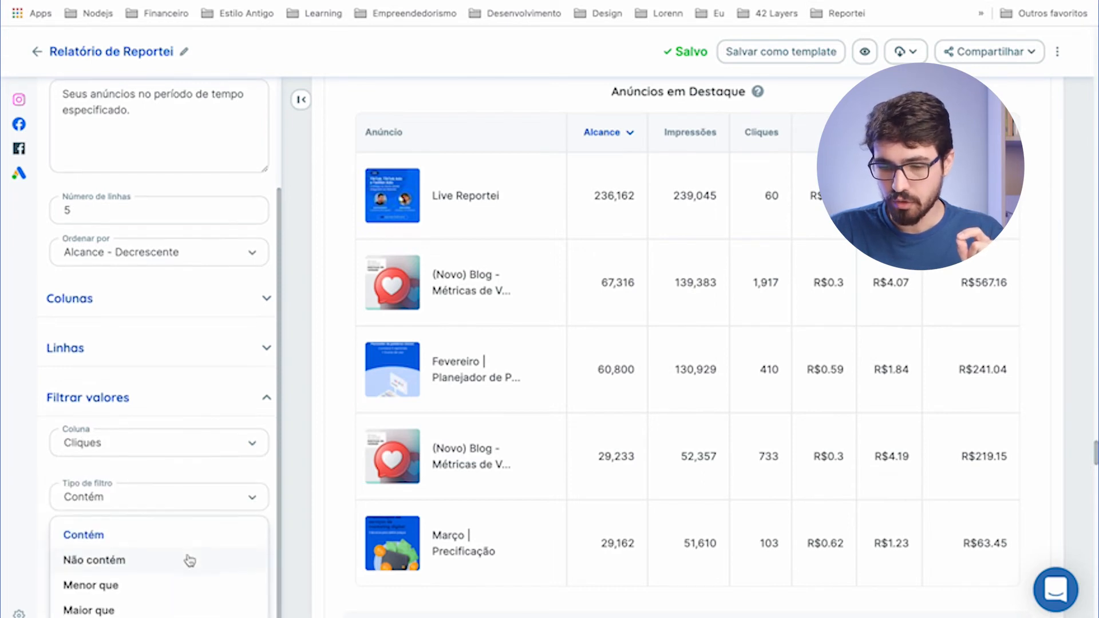
click(111, 610)
click(157, 550)
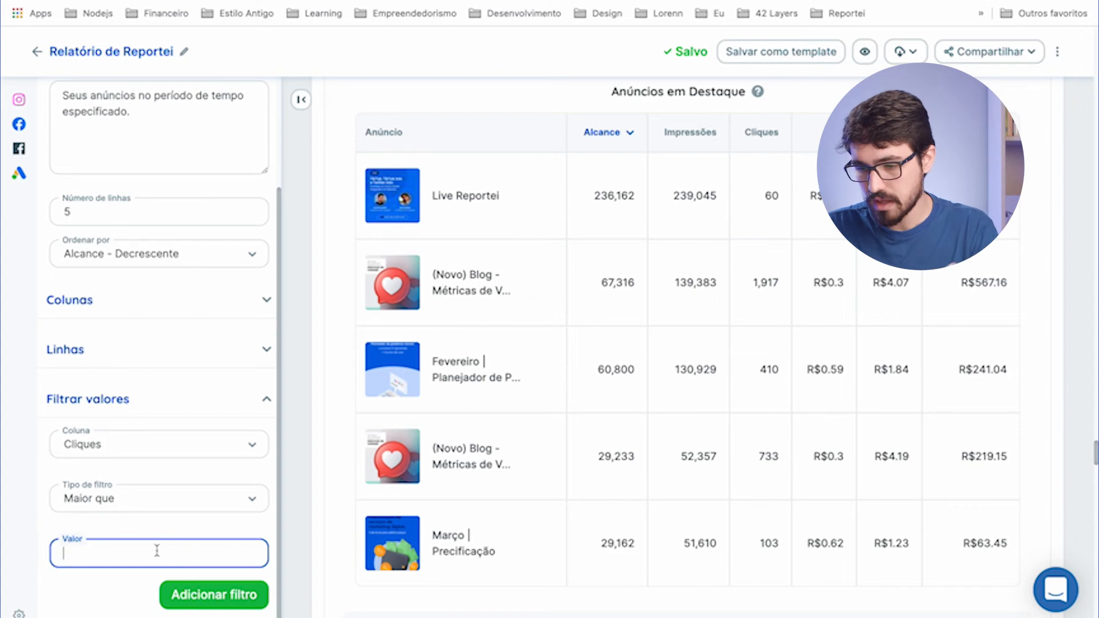
text(500)
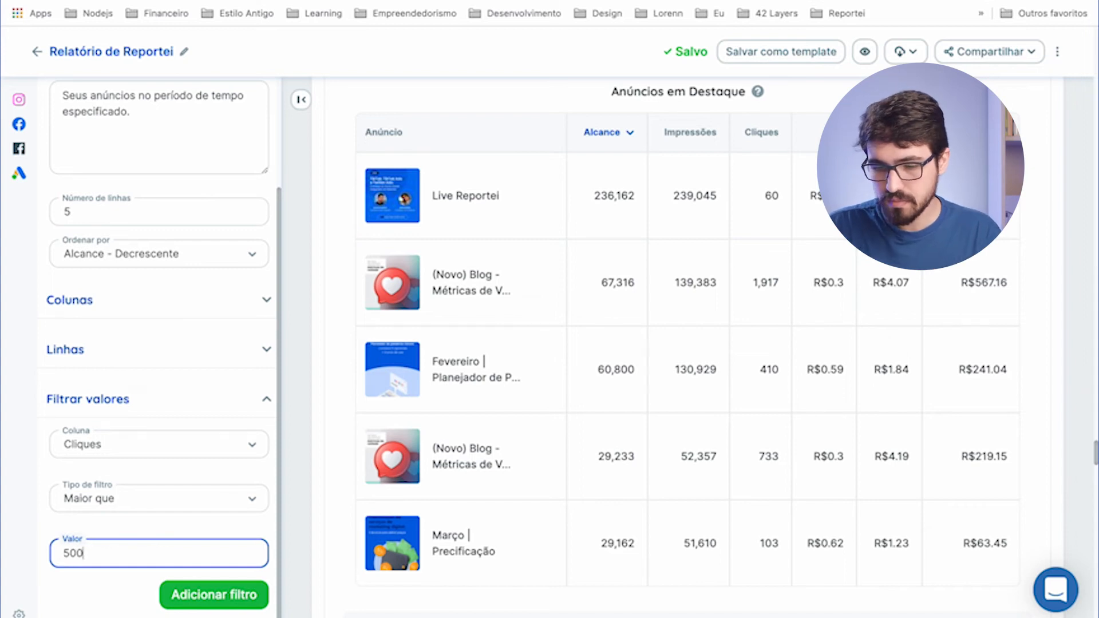
click(189, 592)
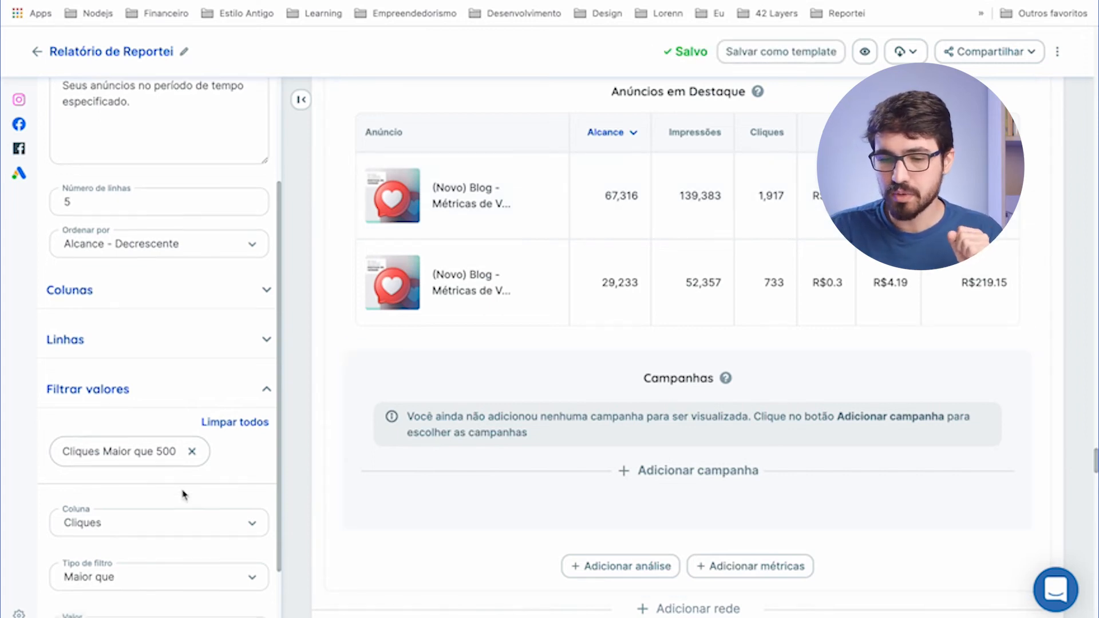
scroll(184, 490, down, 1)
scroll(195, 446, down, 1)
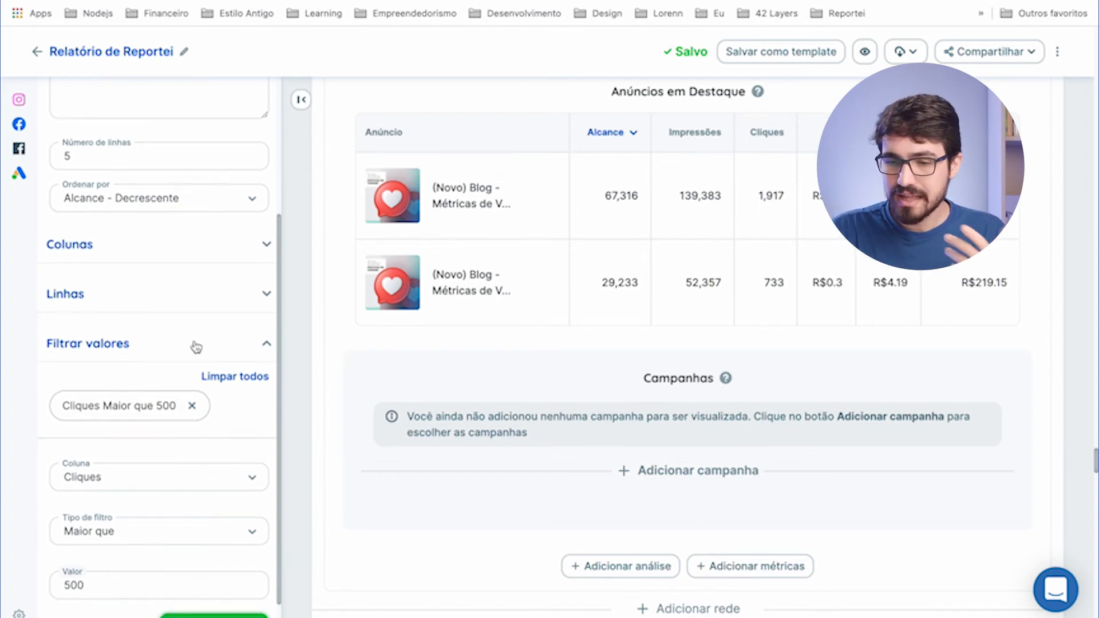
- Search the predefined Facebook Ads metrics for "anú" and add another "Anúncios em Destaque" table to the report
click(19, 153)
scroll(596, 408, down, 5)
scroll(595, 408, down, 20)
scroll(595, 408, up, 5)
scroll(595, 408, up, 2)
click(90, 298)
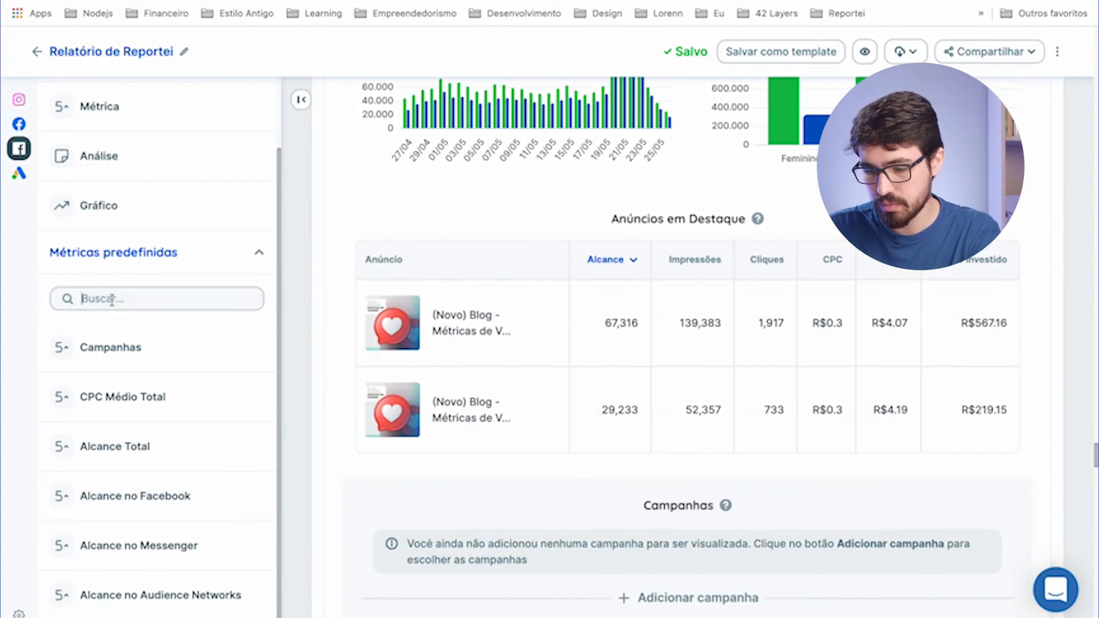
text(anú)
drag(136, 366, 555, 275)
- Retitle the filtered ads table "Anúncios que tiveram mais de 500 cliques" and collapse its configuration
scroll(518, 433, down, 1)
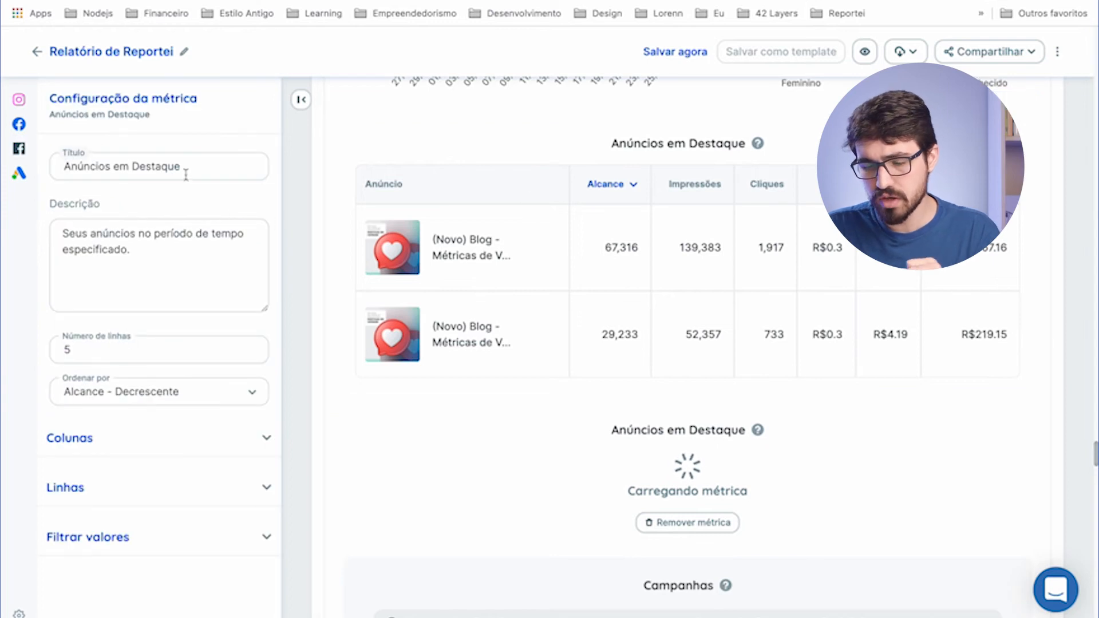
drag(195, 166, 71, 167)
key(BackSpace)
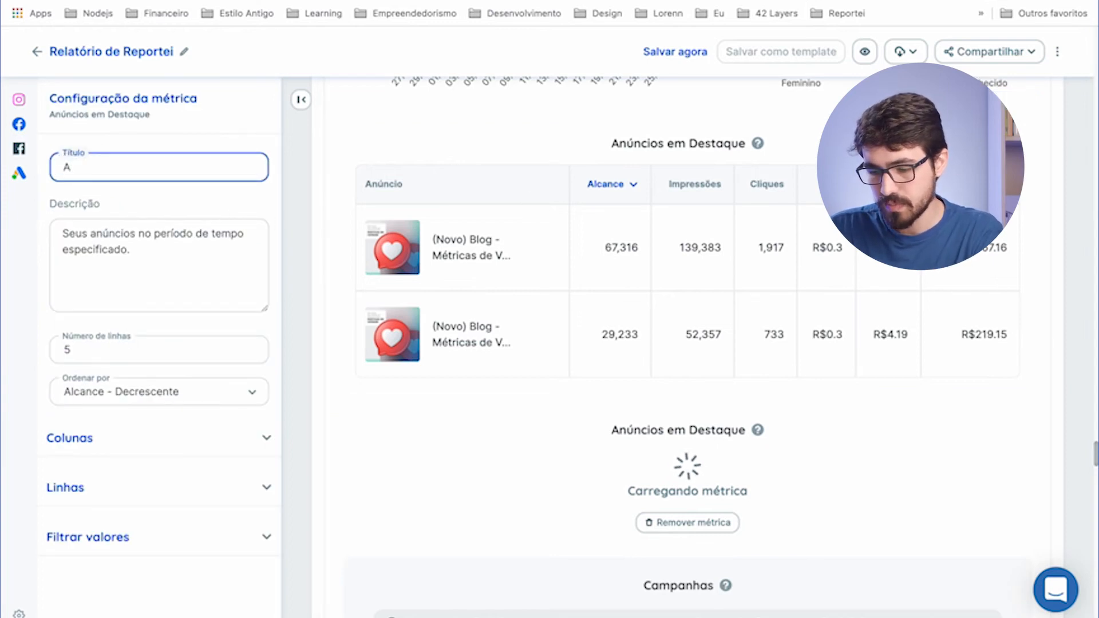
text(núncios que tivera)
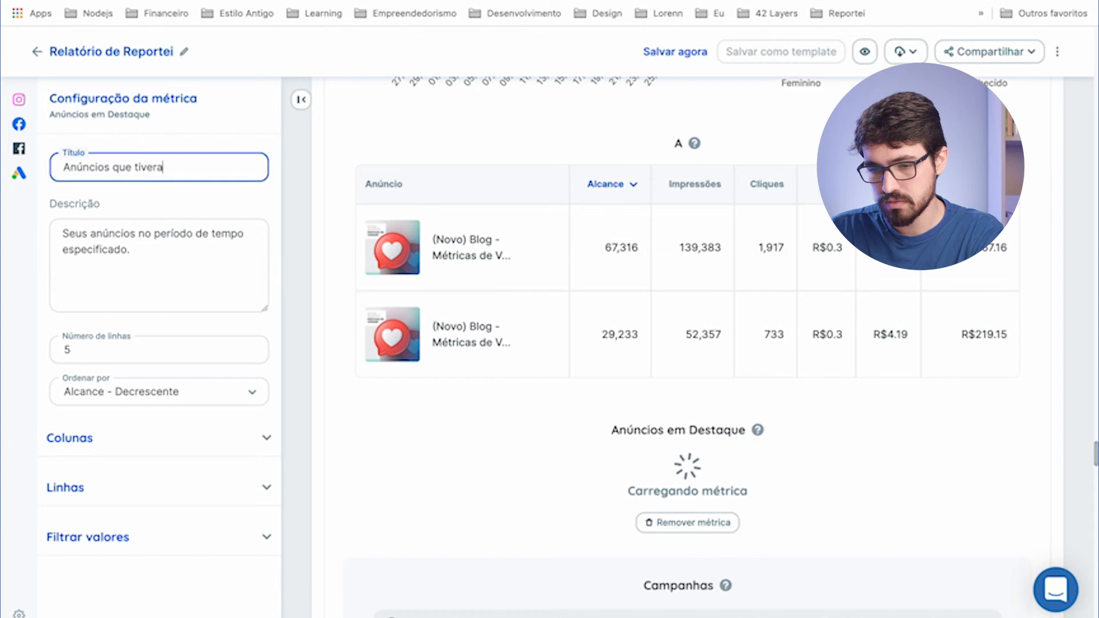
text(liques)
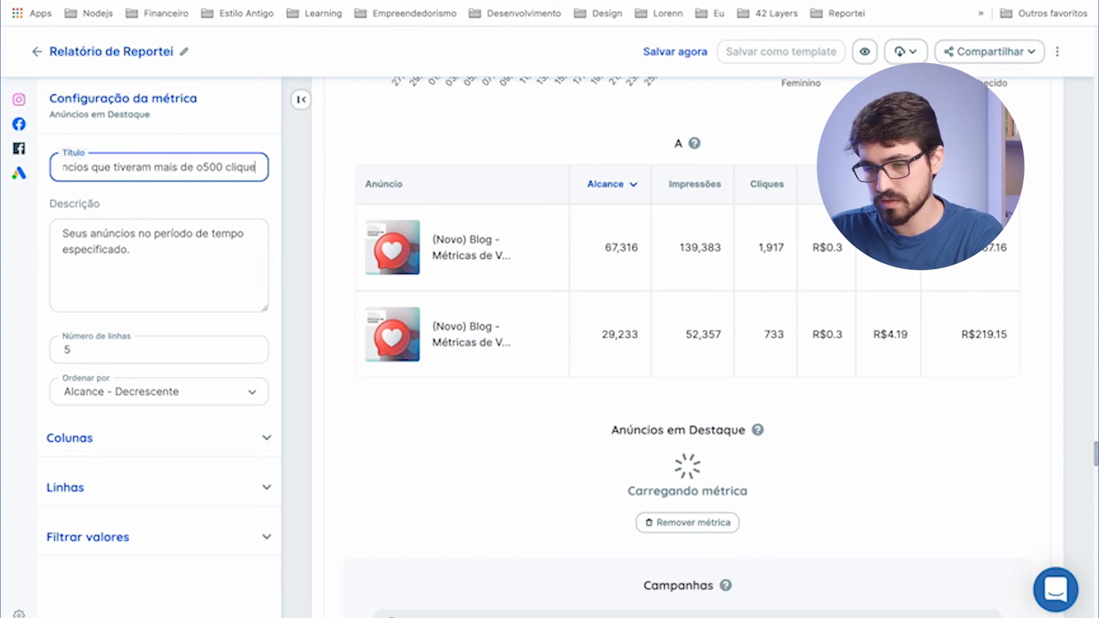
click(196, 166)
key(BackSpace)
click(393, 154)
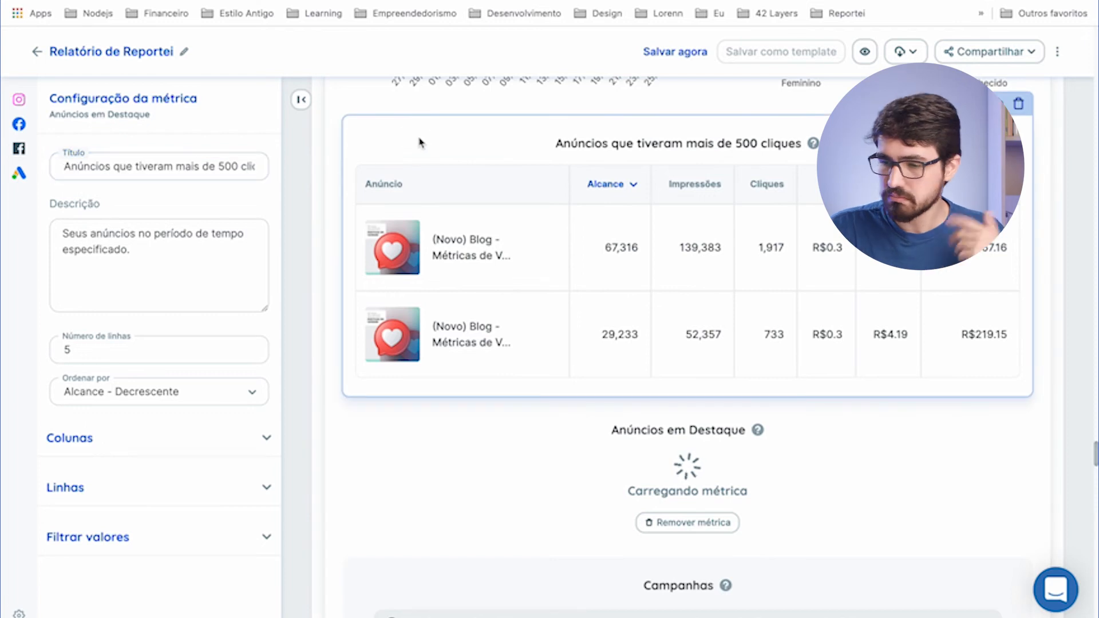
click(300, 100)
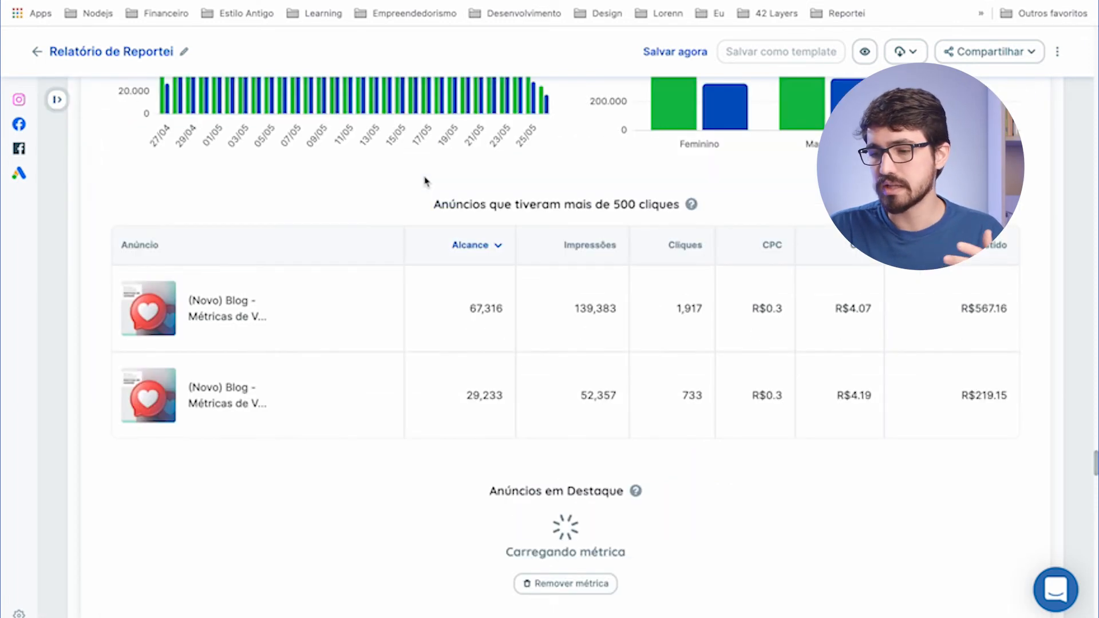
- Add a manual chart before the Impressões metric in the Google Ads section and title it "Conversões ao longo do tempo"
scroll(430, 254, down, 5)
scroll(431, 254, down, 5)
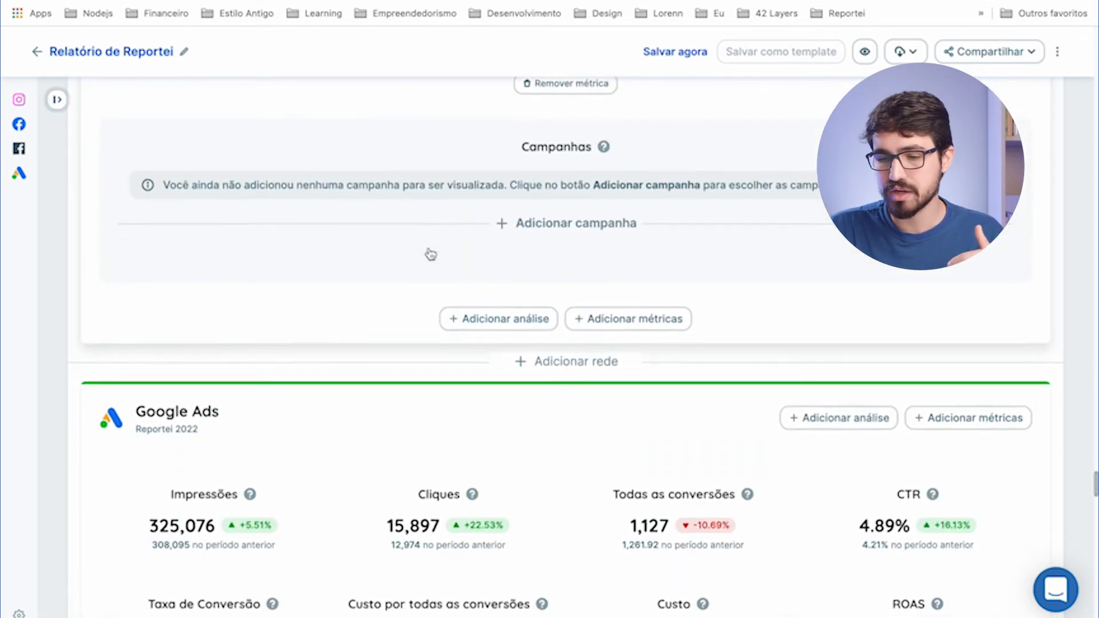
scroll(429, 247, down, 6)
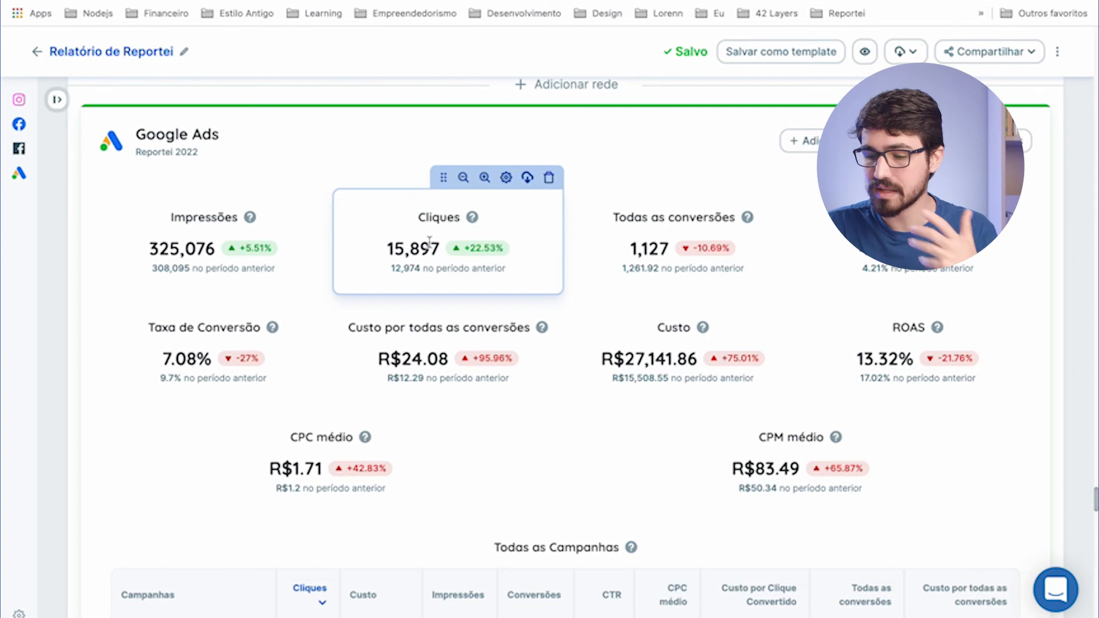
scroll(429, 242, down, 1)
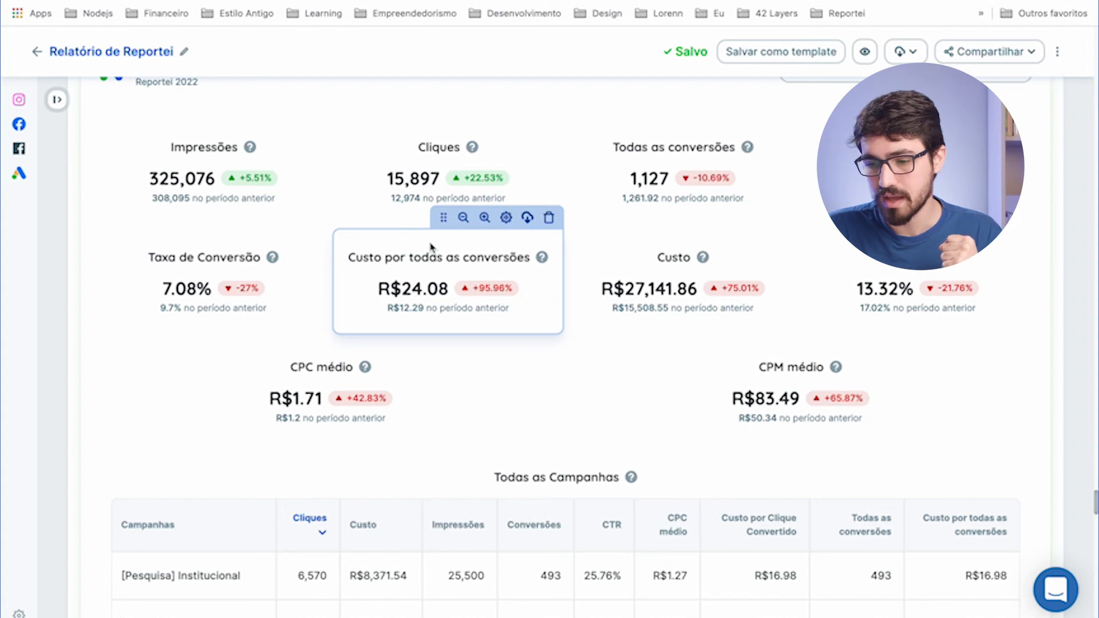
scroll(430, 246, down, 2)
scroll(431, 246, up, 3)
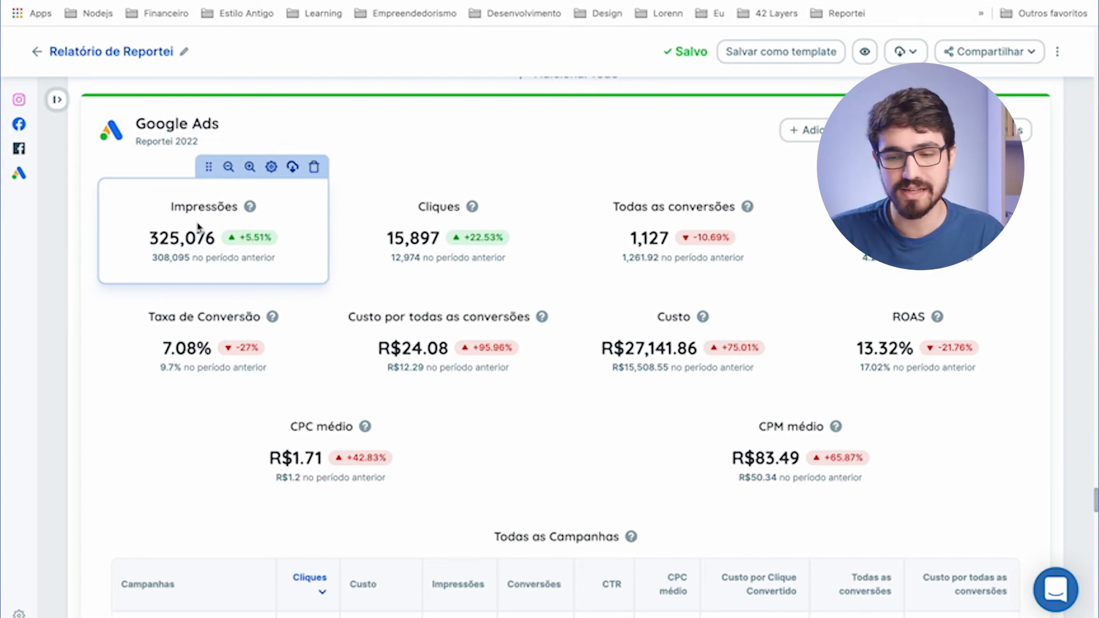
click(16, 180)
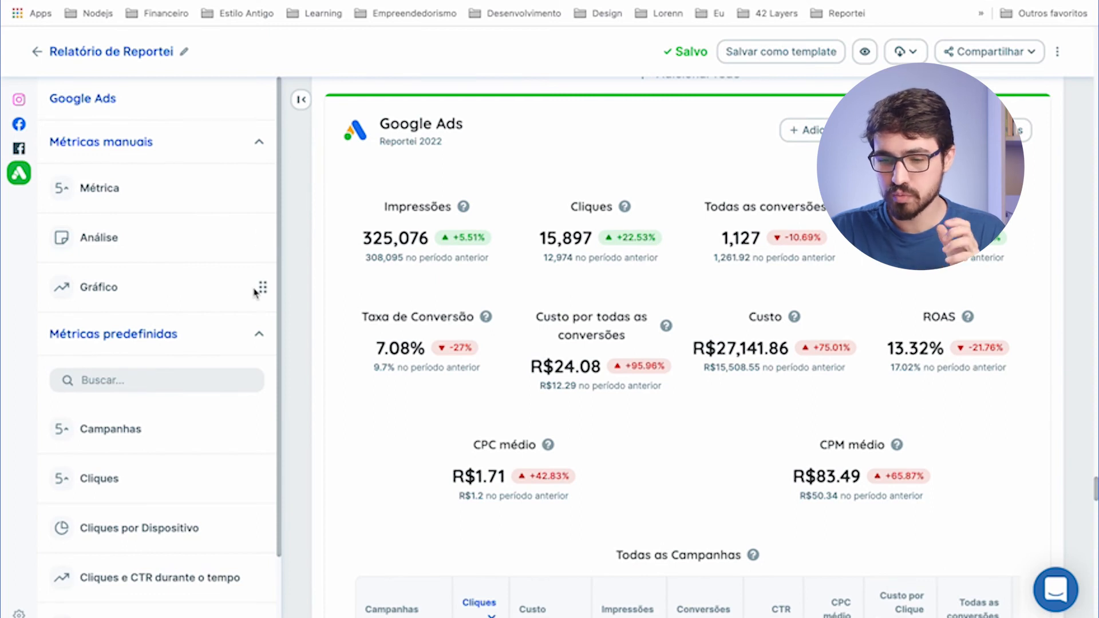
drag(259, 288, 458, 195)
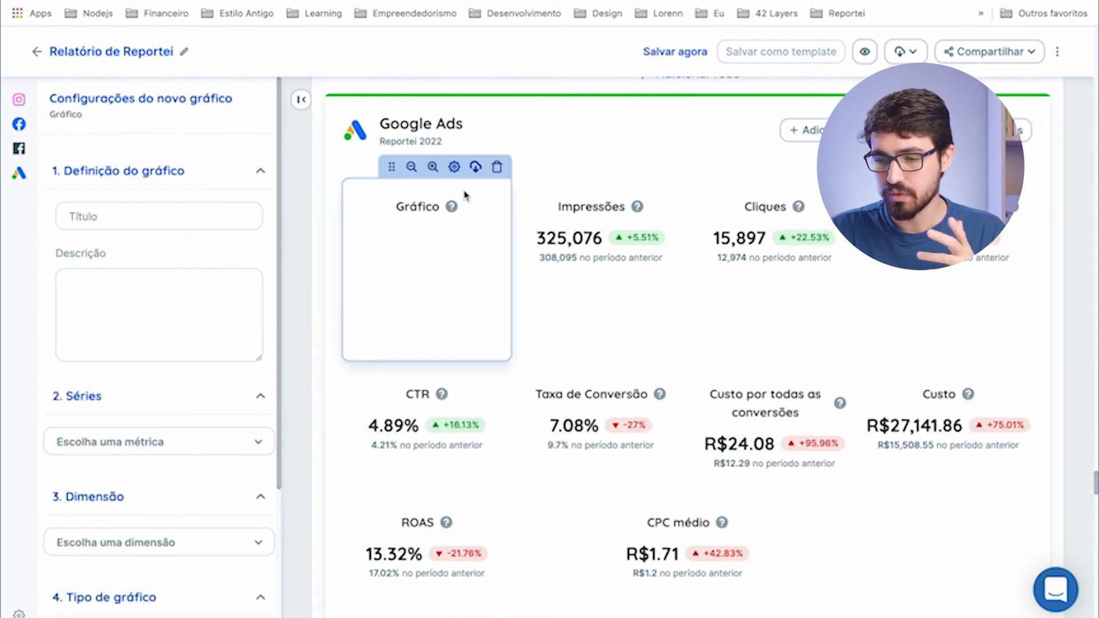
click(139, 225)
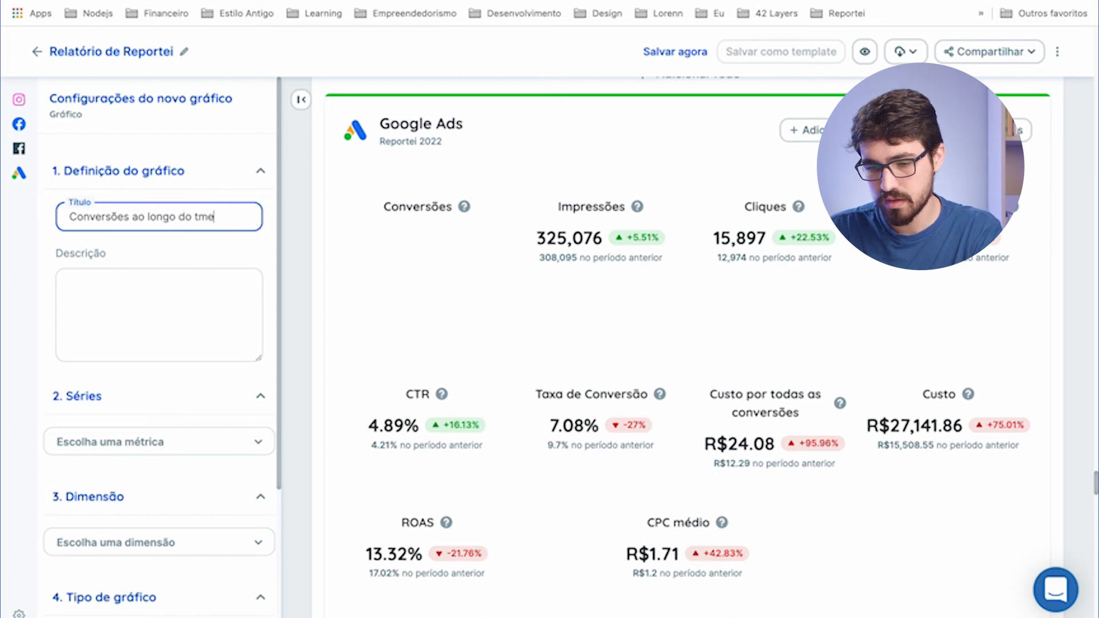
text(mpo)
- Choose Conversões as the new chart's series metric and save the selection
click(184, 439)
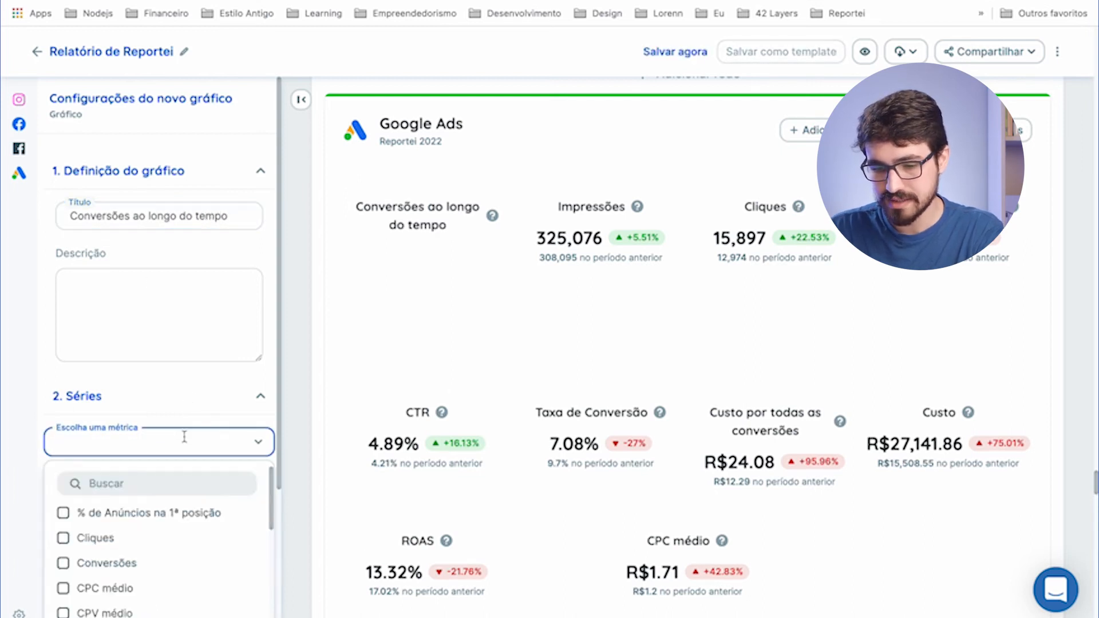
click(168, 486)
text(co)
click(64, 513)
click(236, 485)
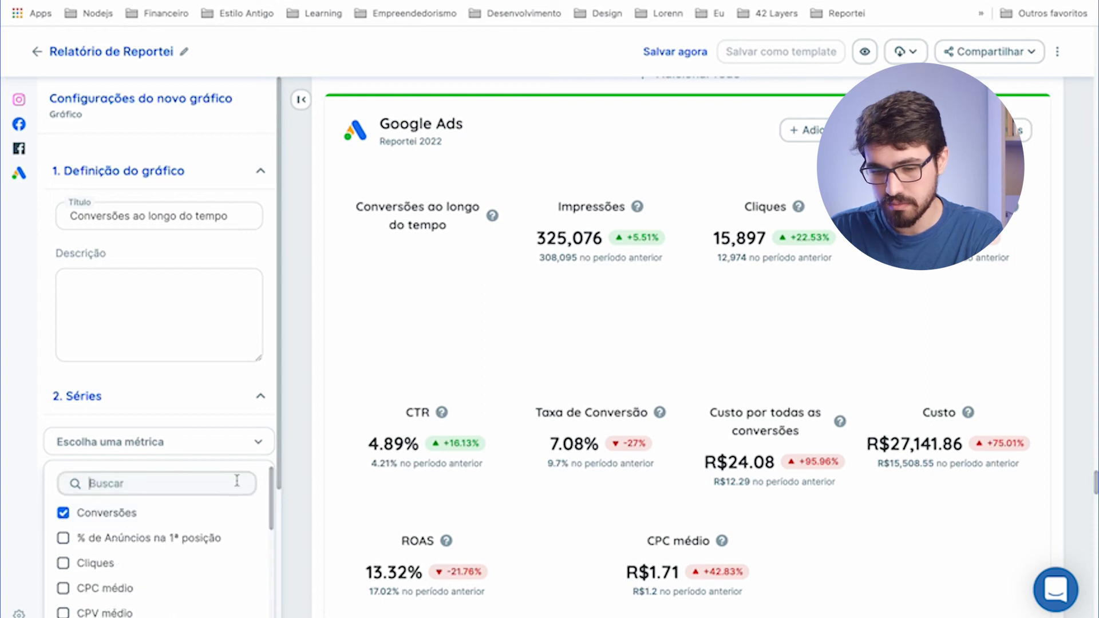
scroll(132, 483, down, 3)
click(20, 490)
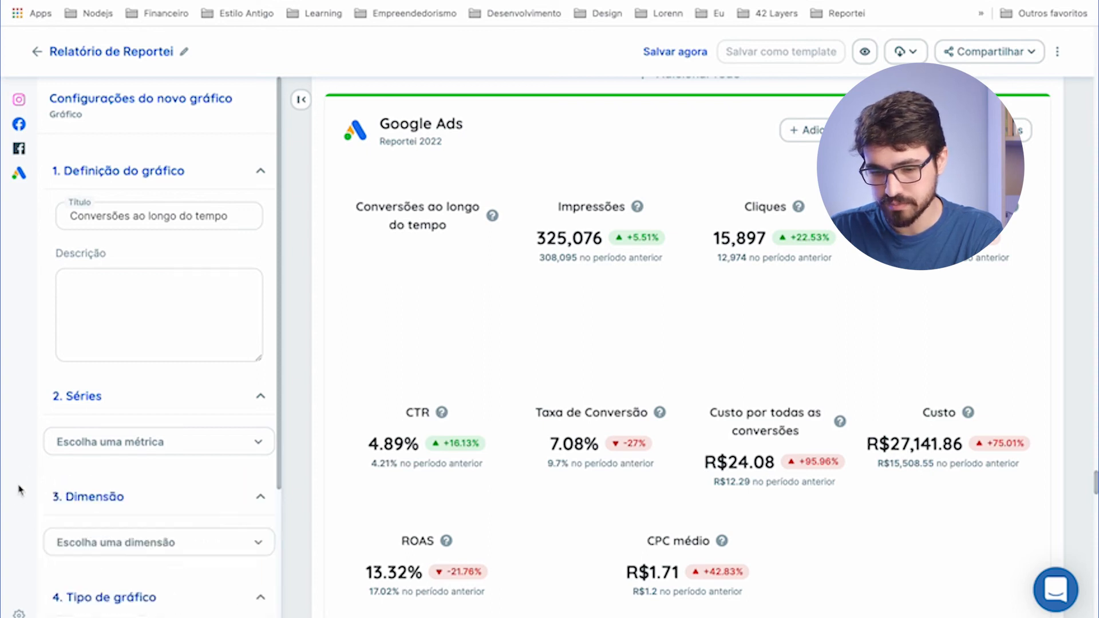
click(131, 444)
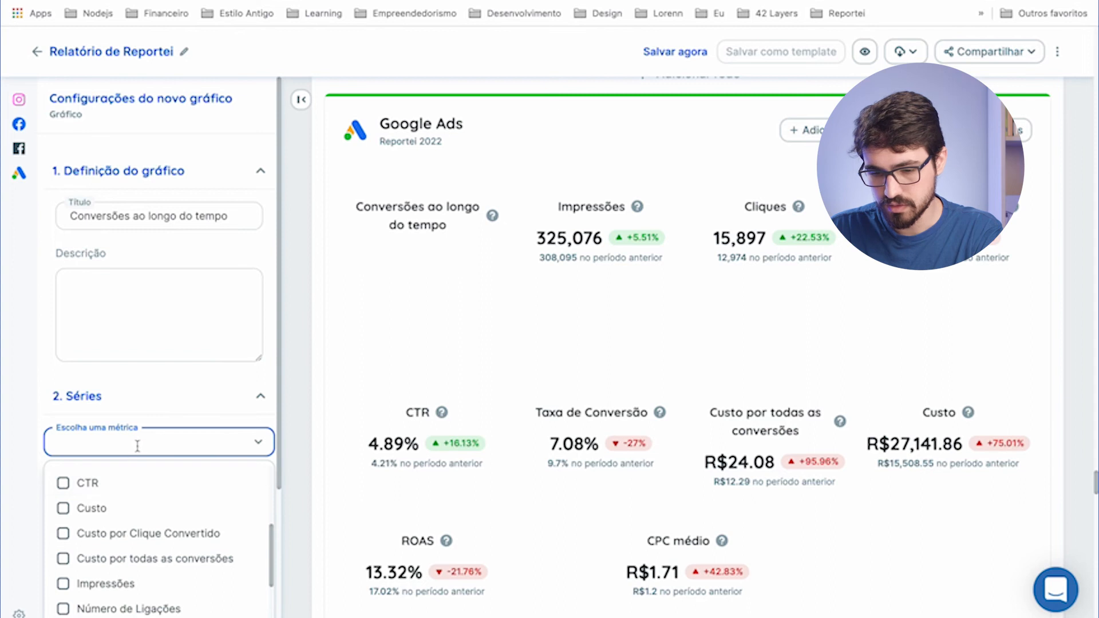
scroll(128, 488, up, 3)
scroll(112, 522, down, 5)
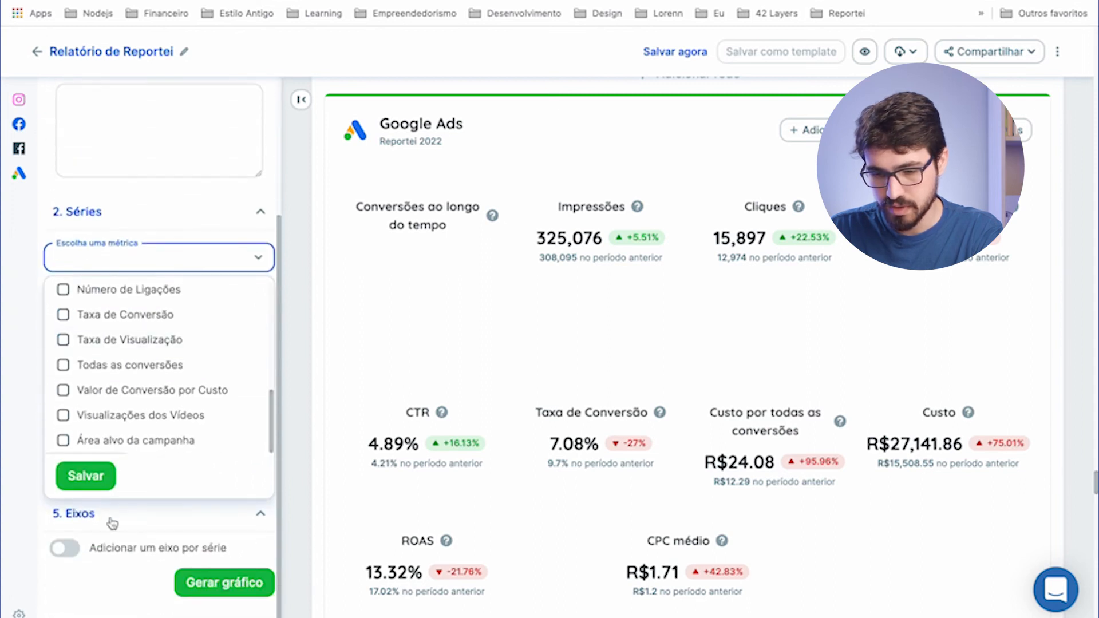
click(92, 477)
- Set the new chart's dimension to Data and its type to Linha, and generate the chart
click(131, 399)
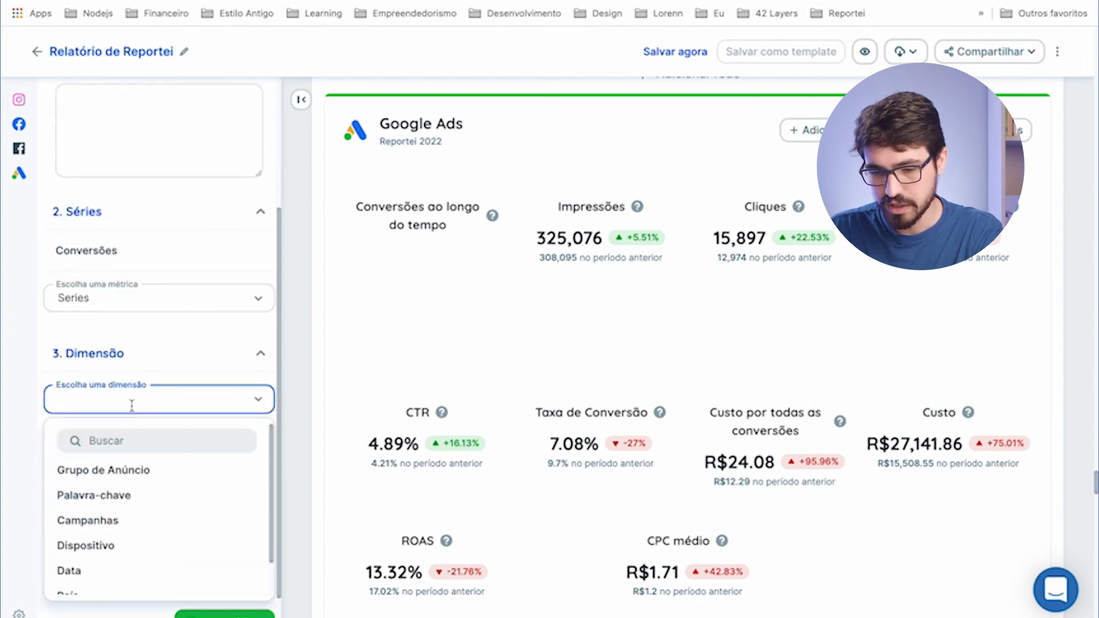
scroll(135, 576, down, 1)
click(123, 530)
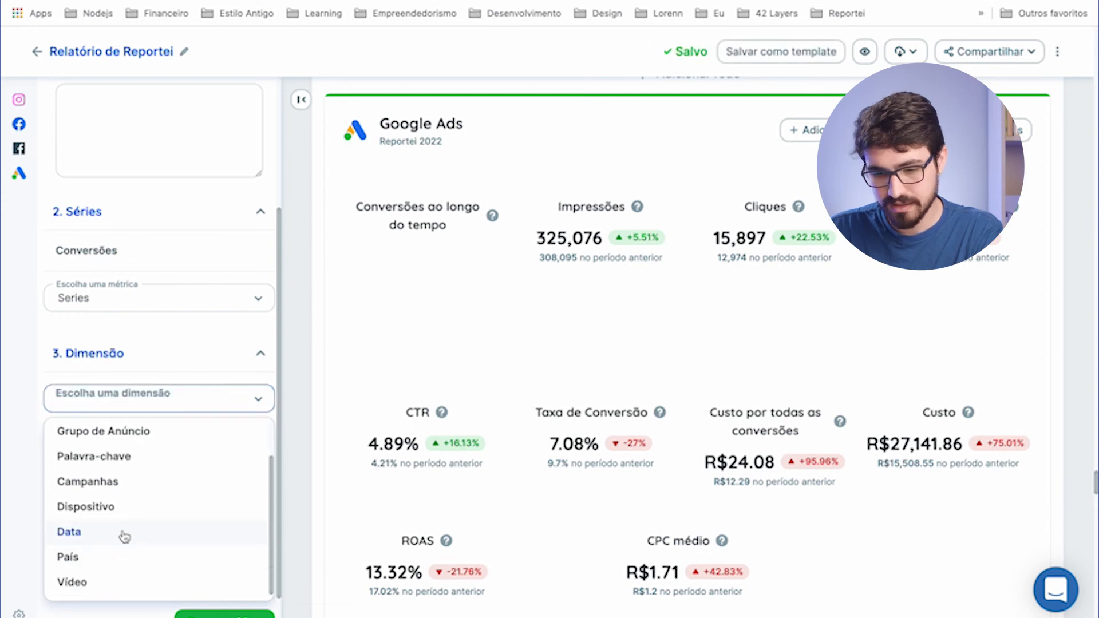
scroll(154, 518, down, 2)
click(155, 463)
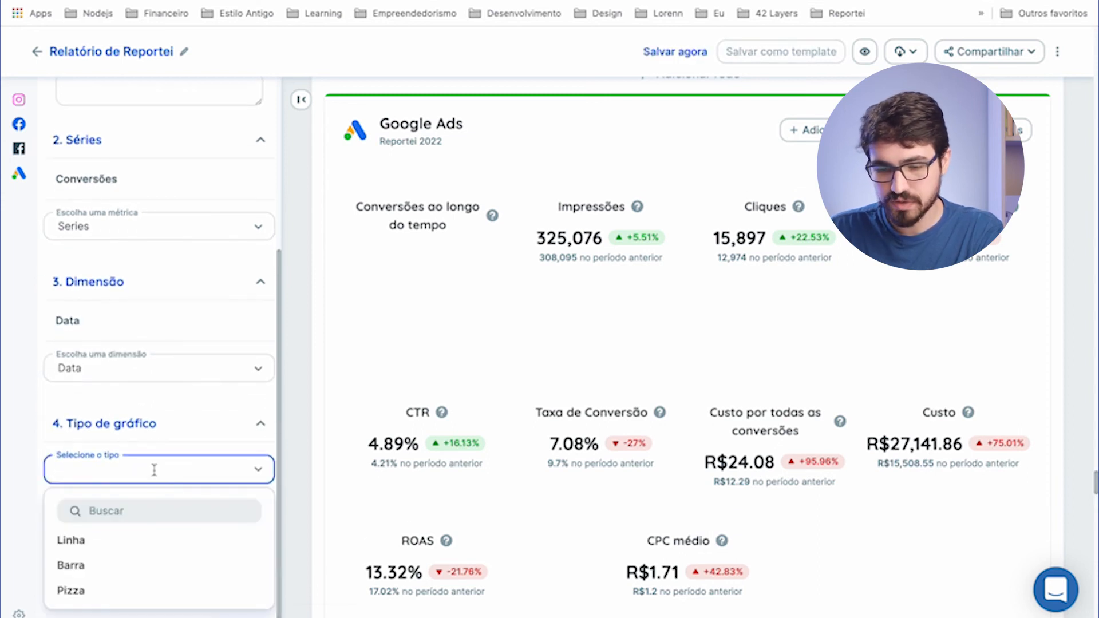
click(98, 532)
scroll(98, 536, down, 1)
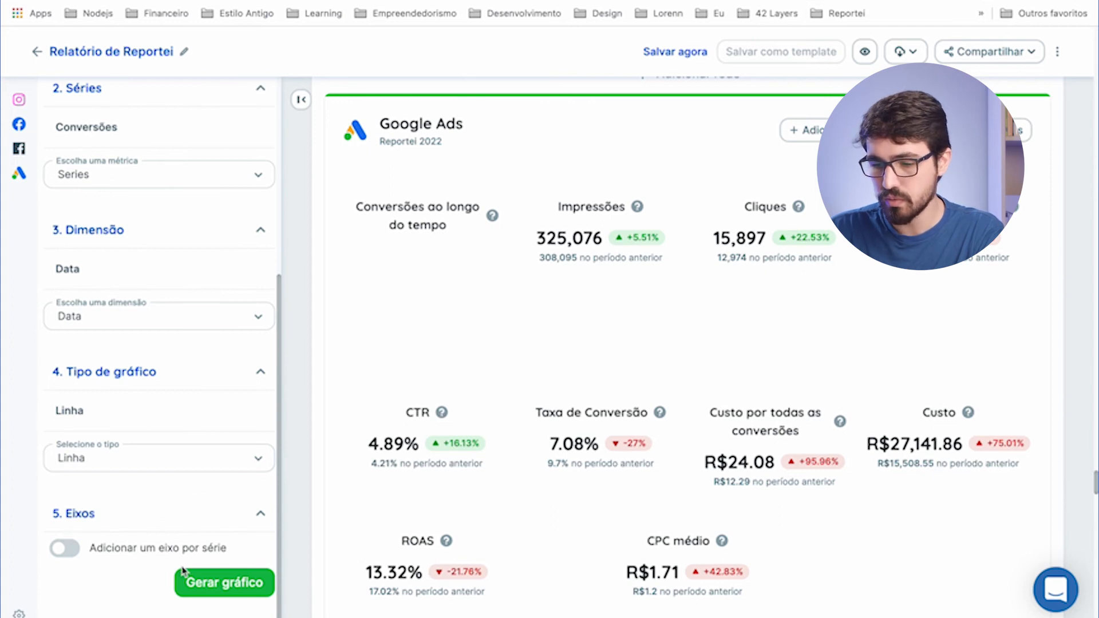
click(211, 581)
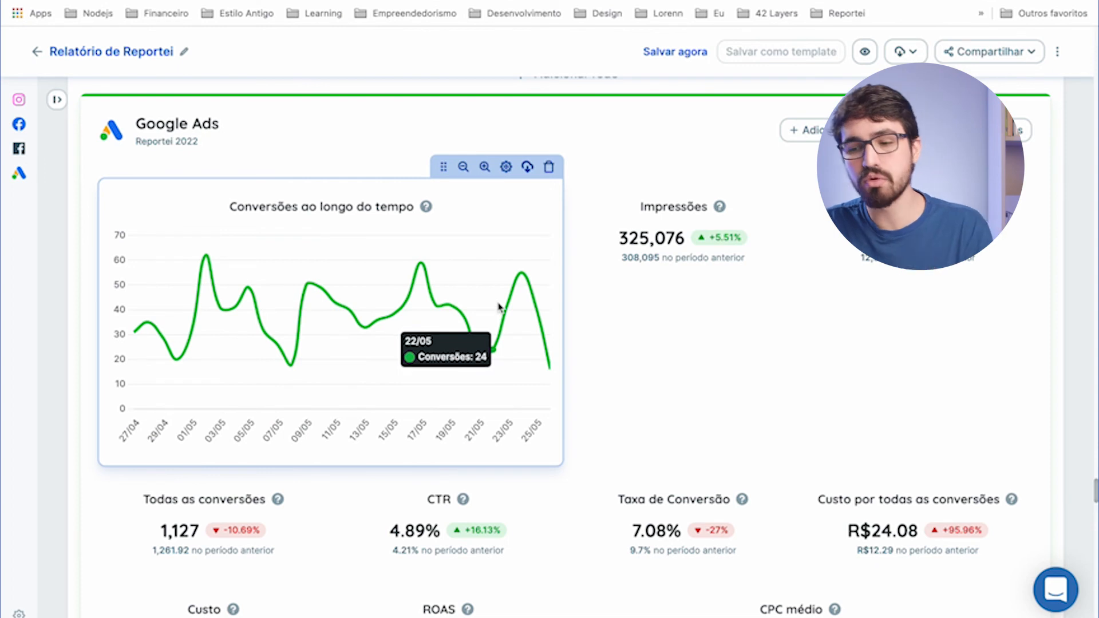
- Add Custo as a second series metric to the "Conversões ao longo do tempo" chart
click(506, 169)
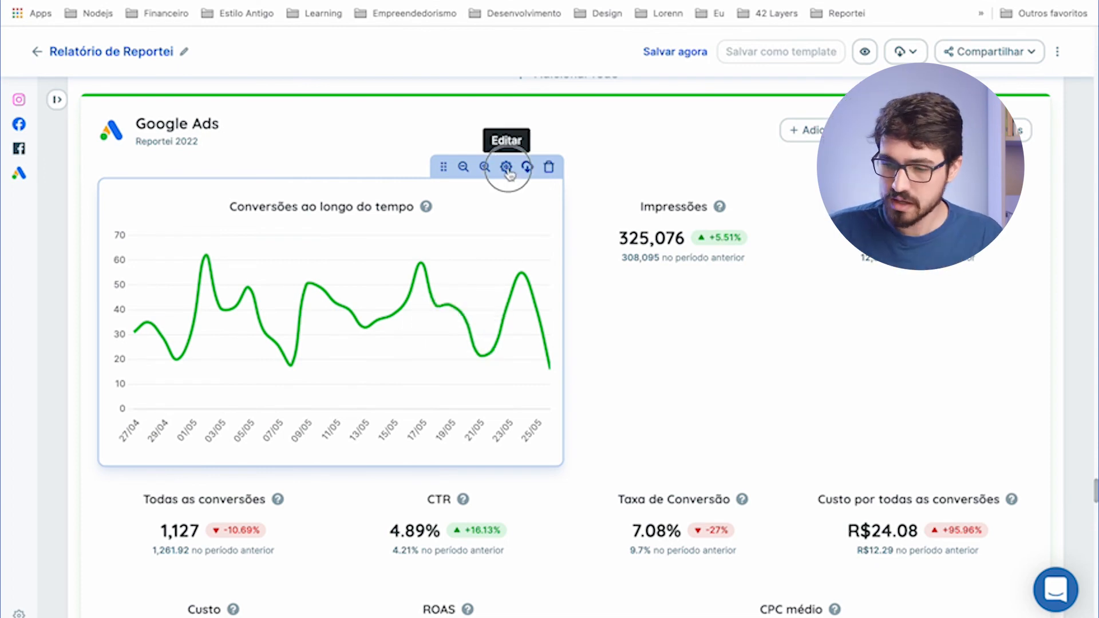
click(247, 406)
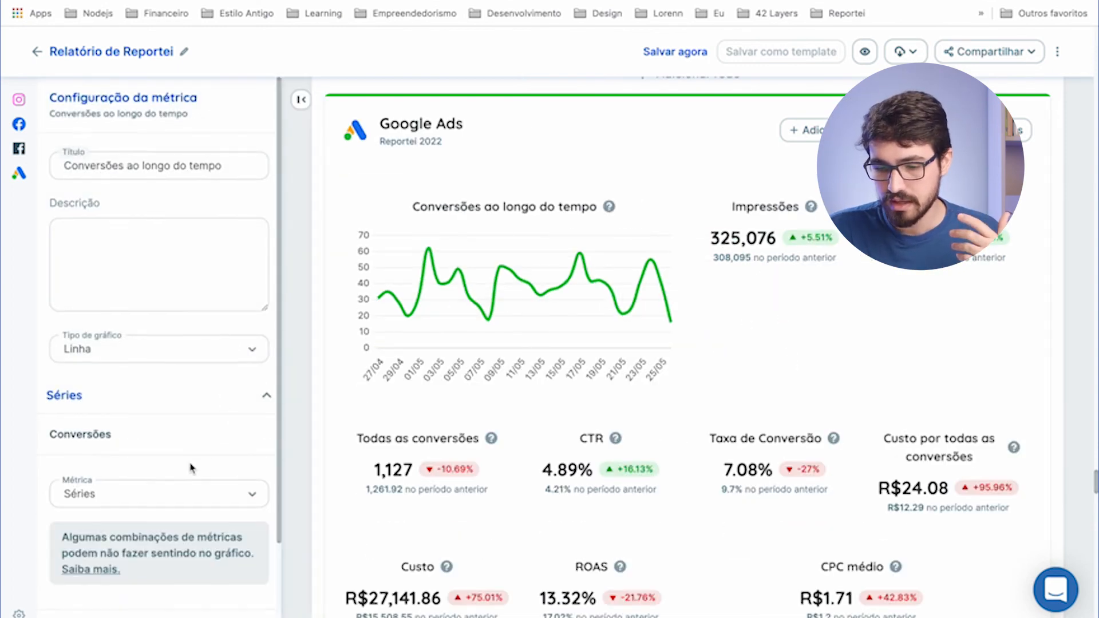
scroll(191, 468, down, 1)
click(140, 430)
scroll(128, 518, down, 3)
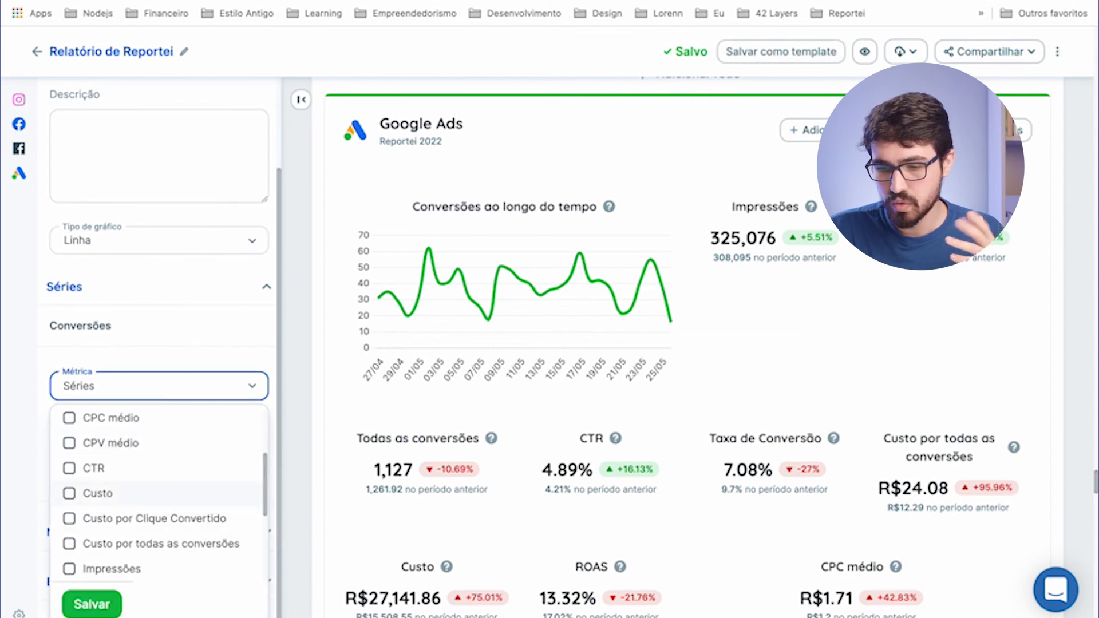
click(70, 495)
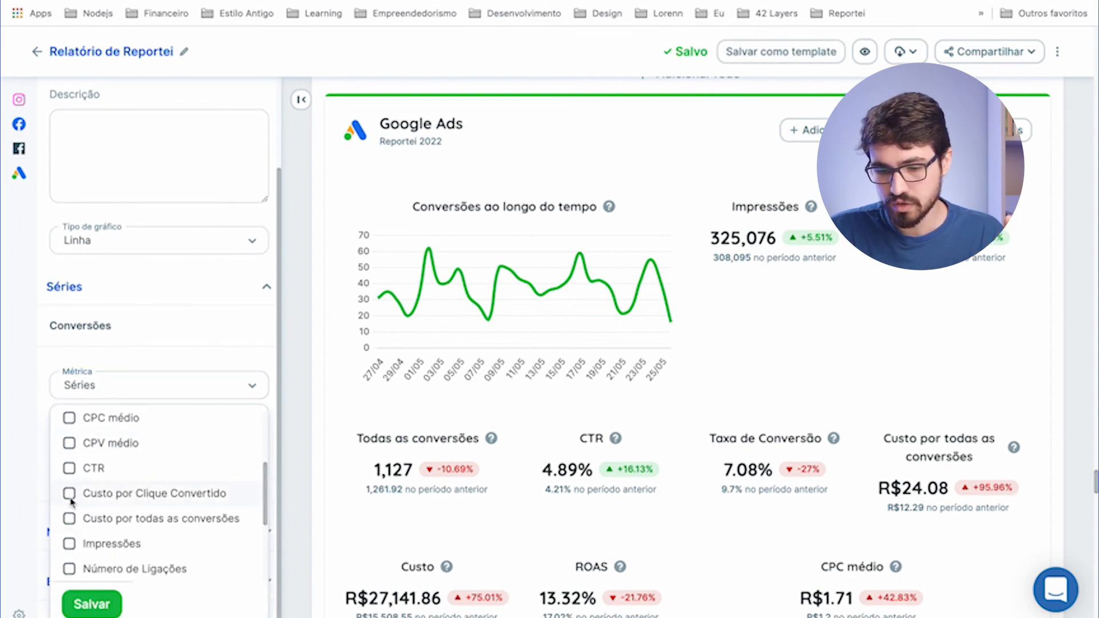
click(91, 604)
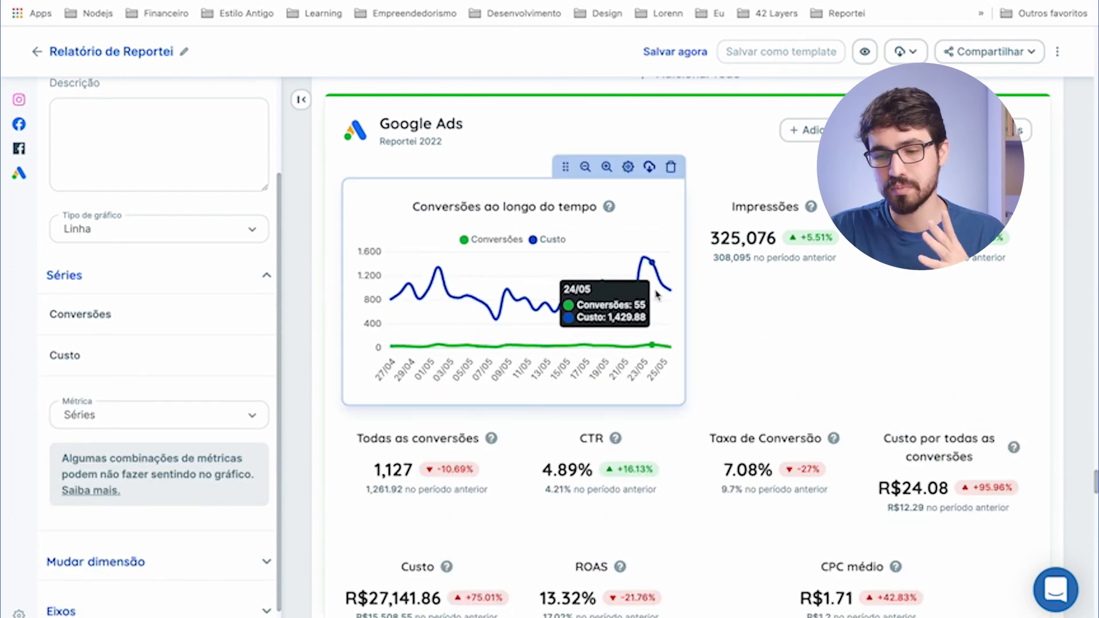
scroll(175, 429, down, 1)
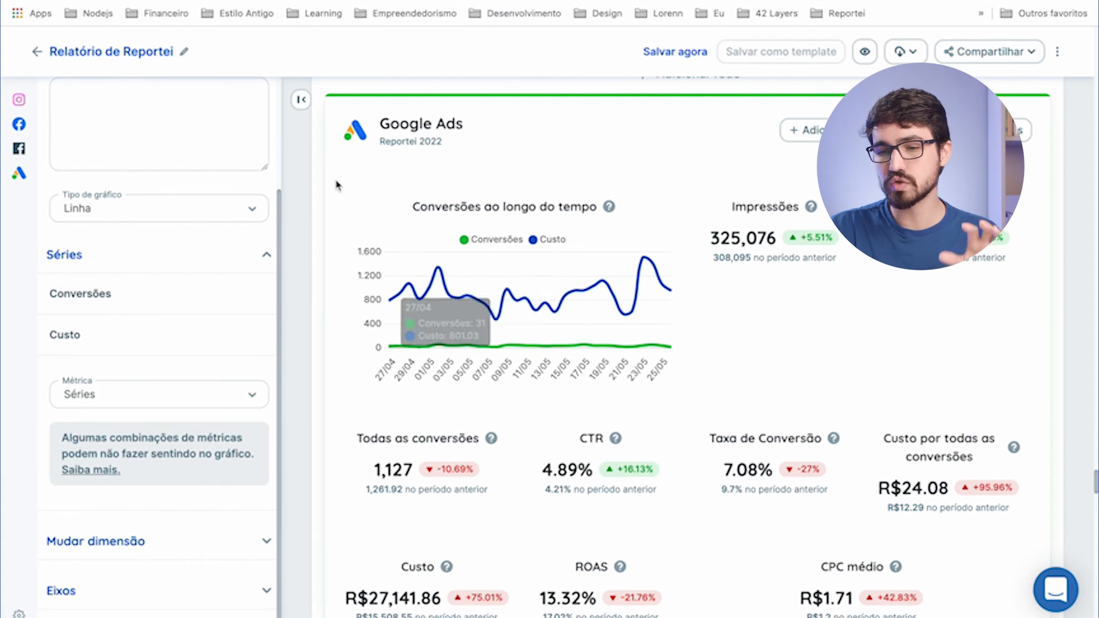